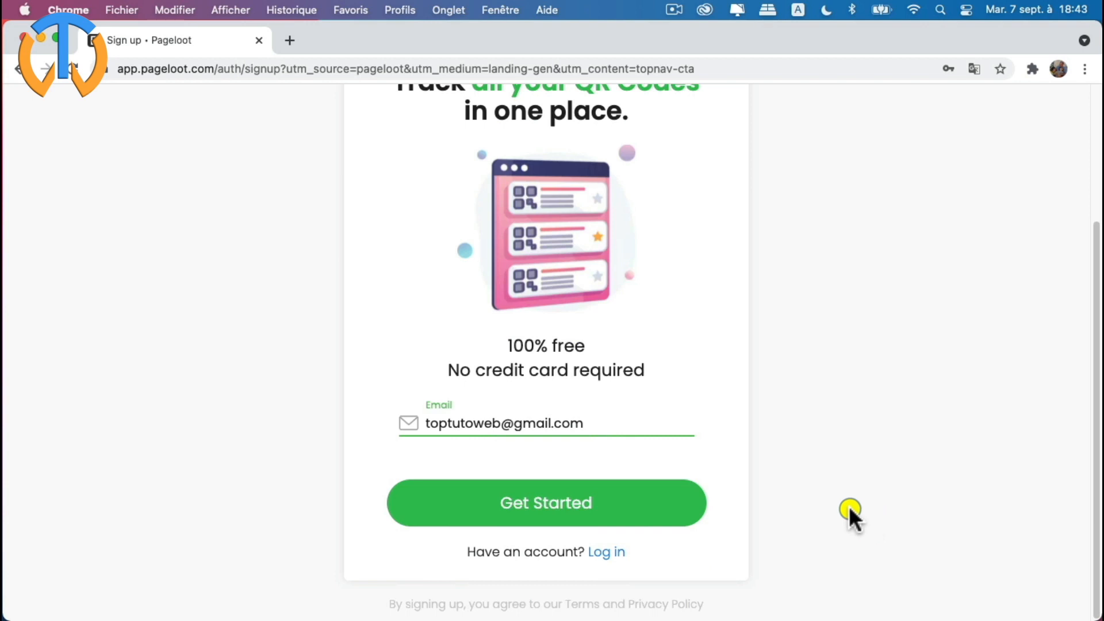
Step: Continue the Pageloot sign-up with the entered e-mail, choose an account password, and select Personal as the account use
click(543, 506)
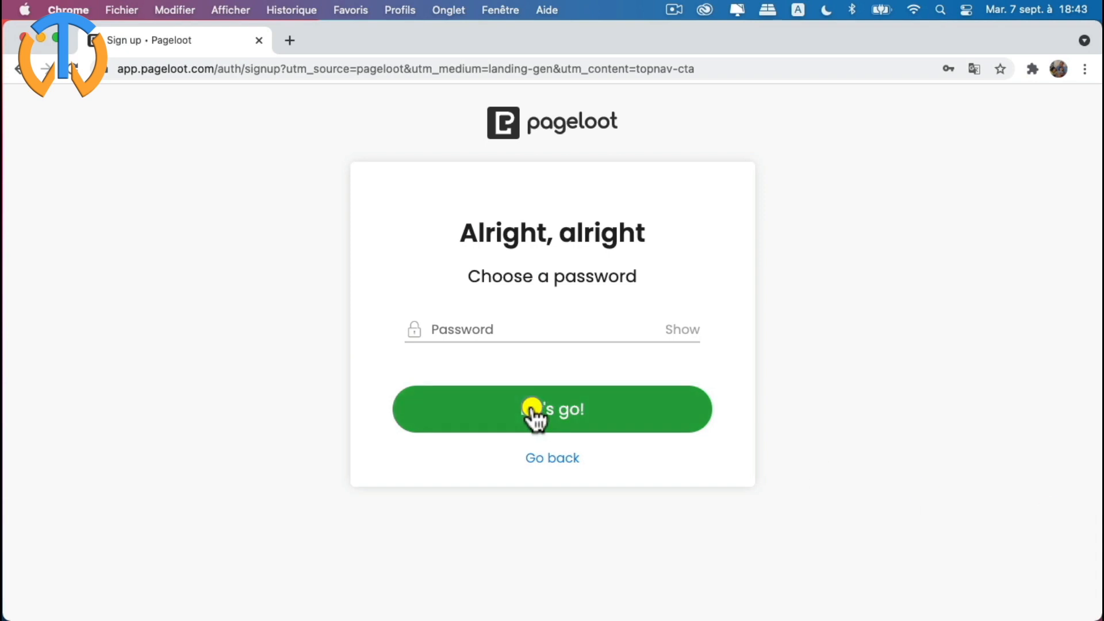
click(511, 332)
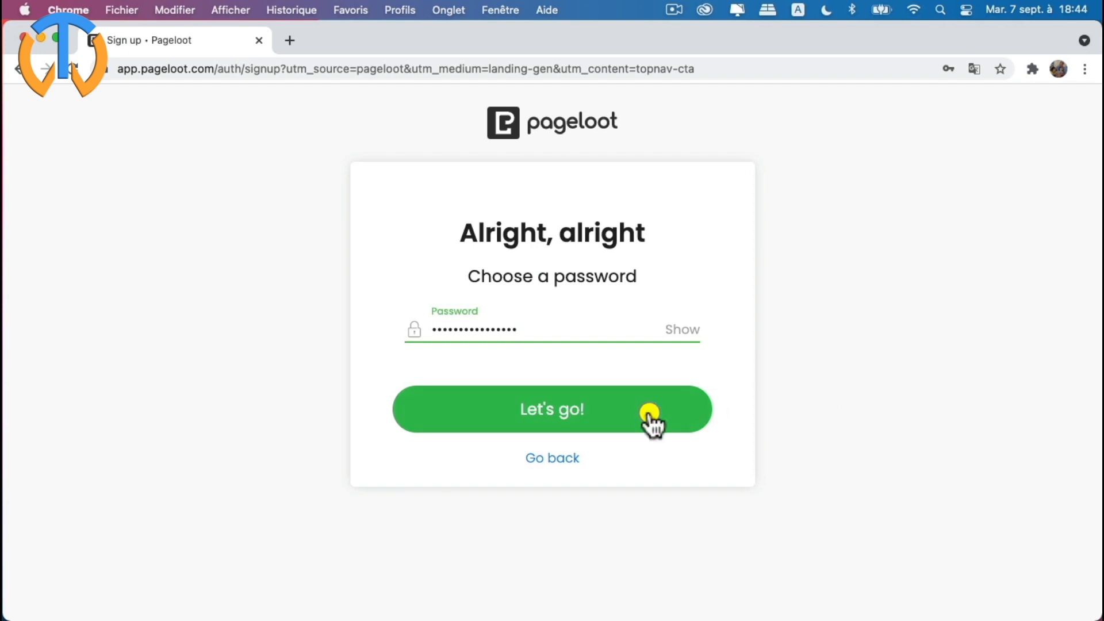
click(559, 415)
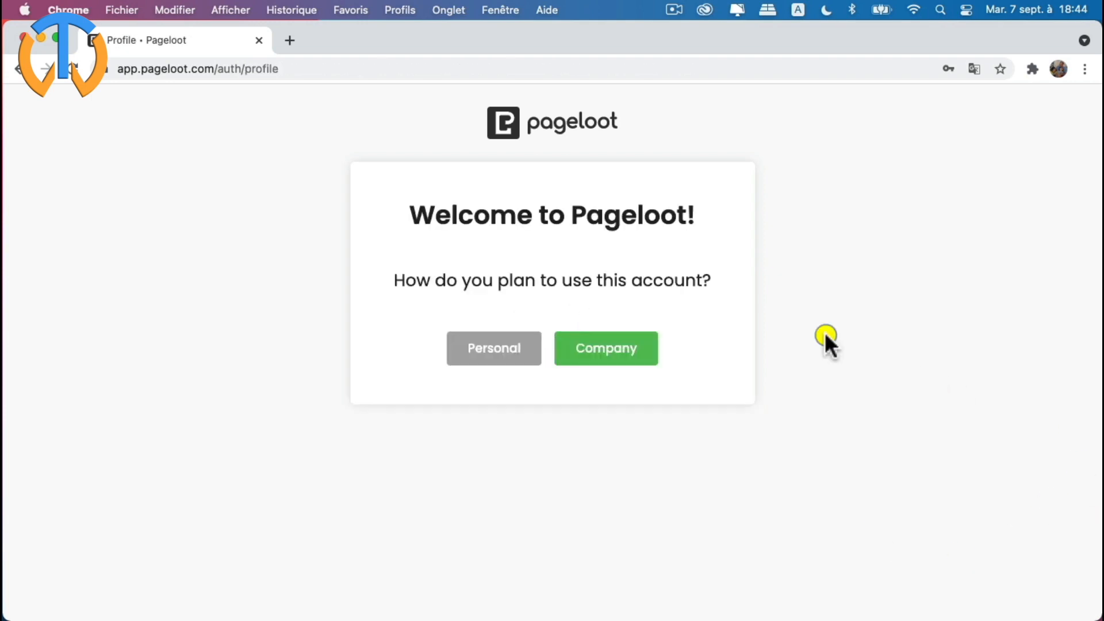
click(507, 361)
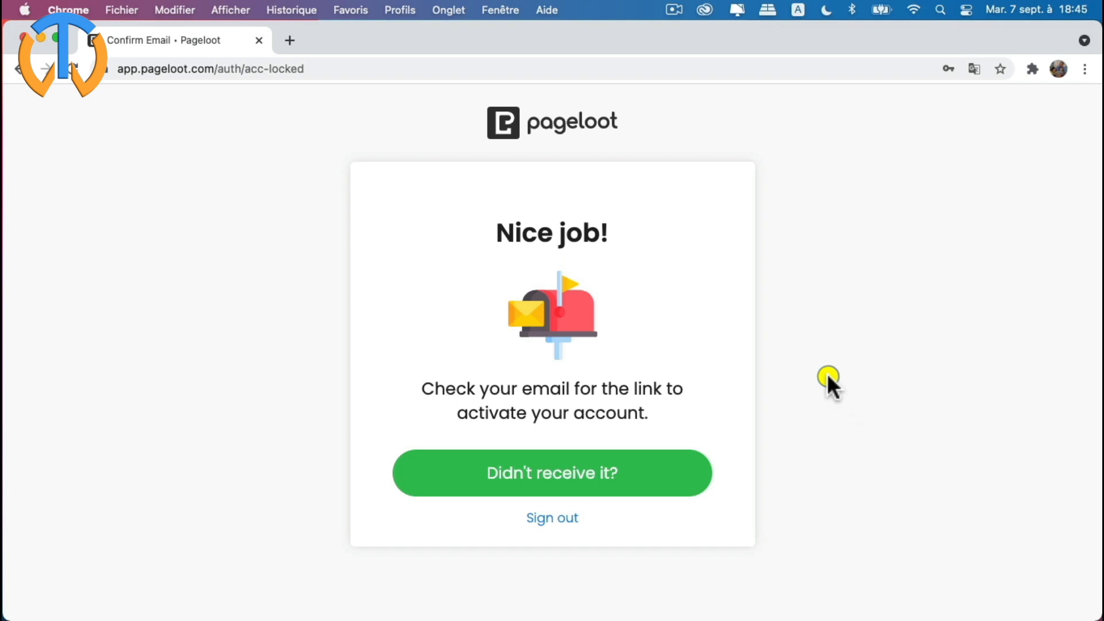
Step: Switch to Thunderbird and confirm the e-mail address from the Pageloot confirmation message
key(super+Tab)
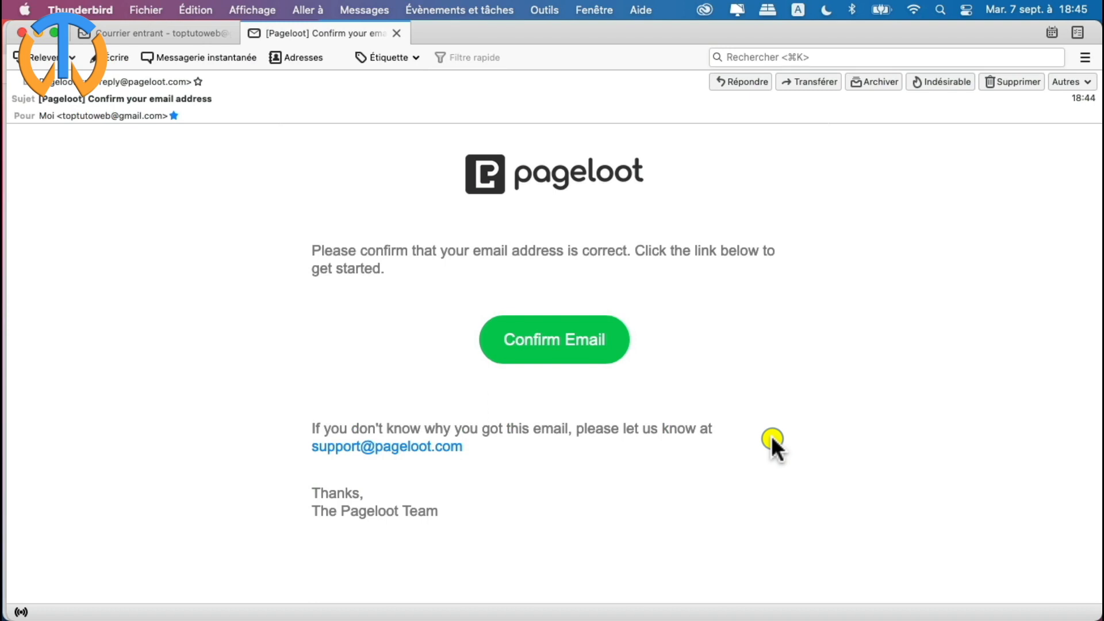
click(552, 344)
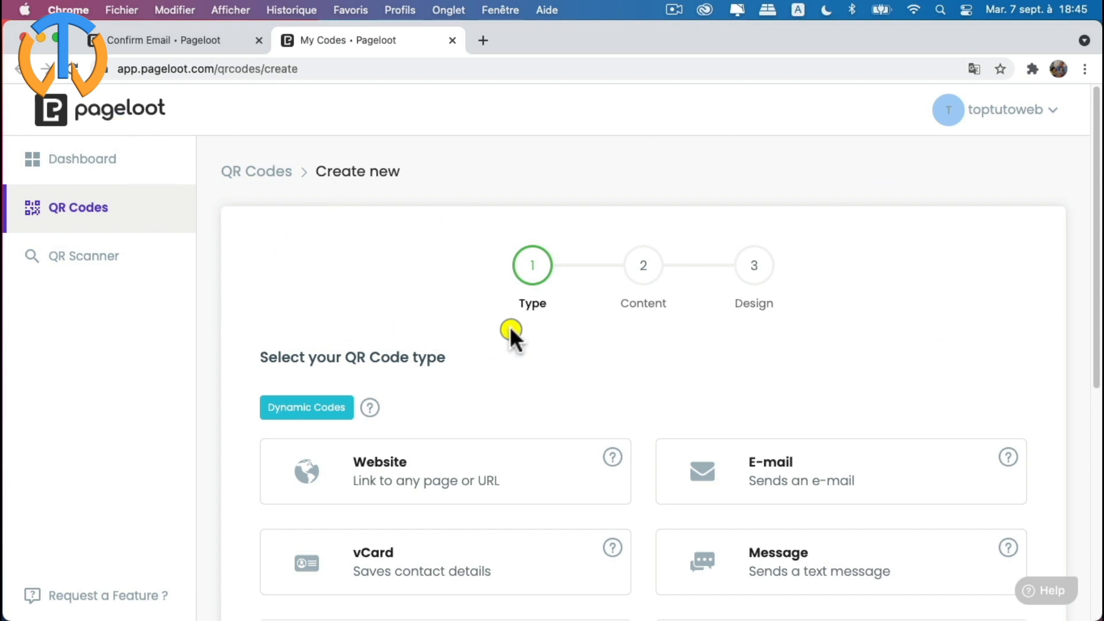
Step: Open the account settings and review the Account, Profile and Security sections
click(1052, 110)
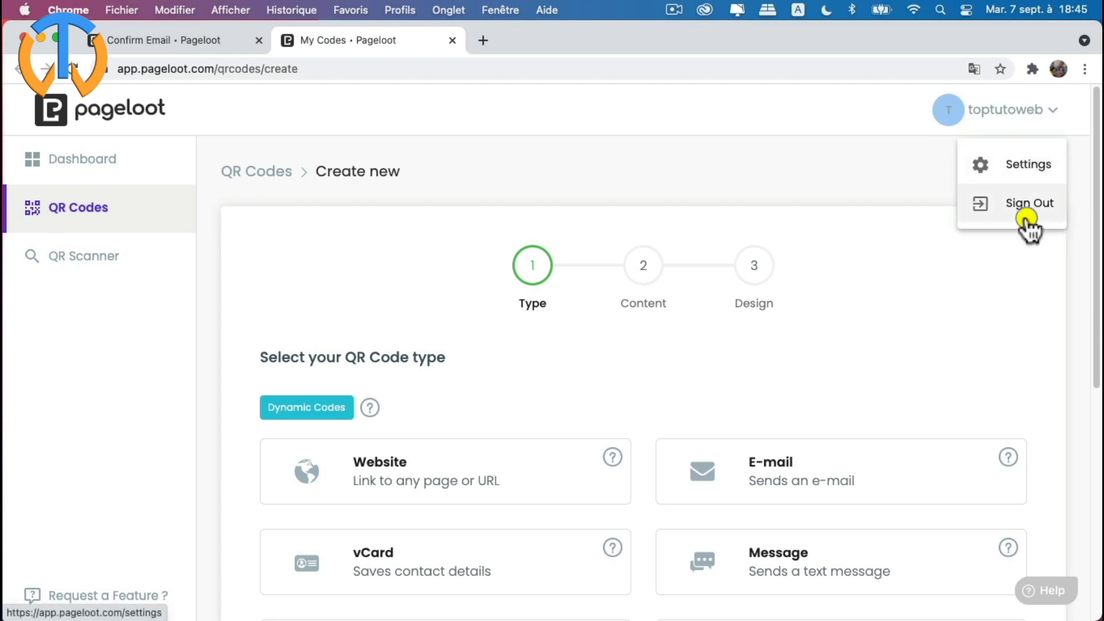
click(1029, 163)
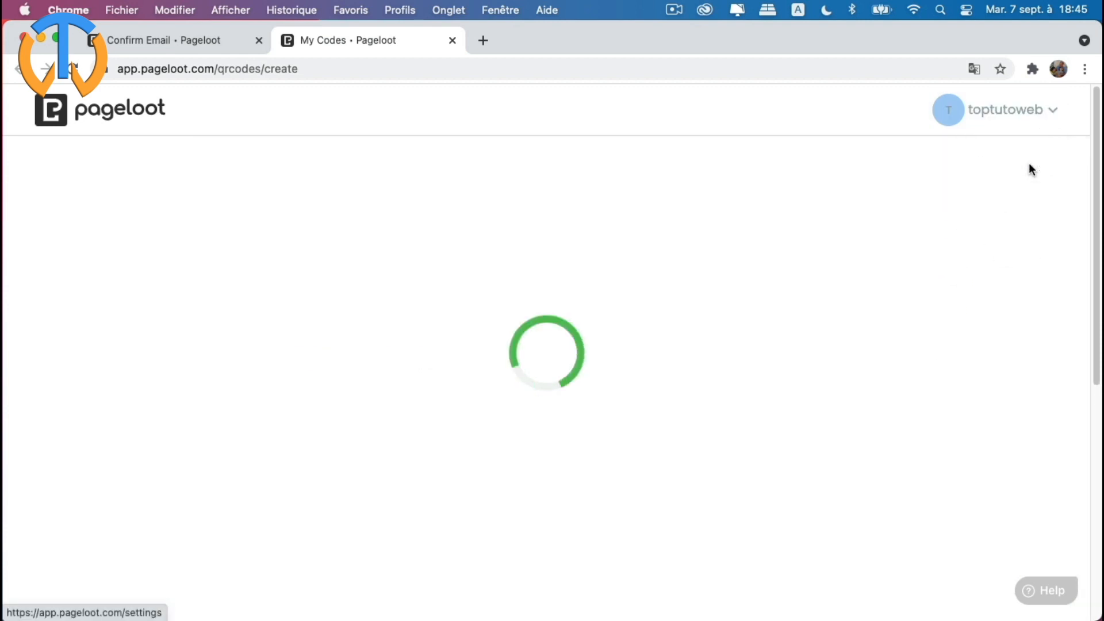
scroll(613, 309, down, 2)
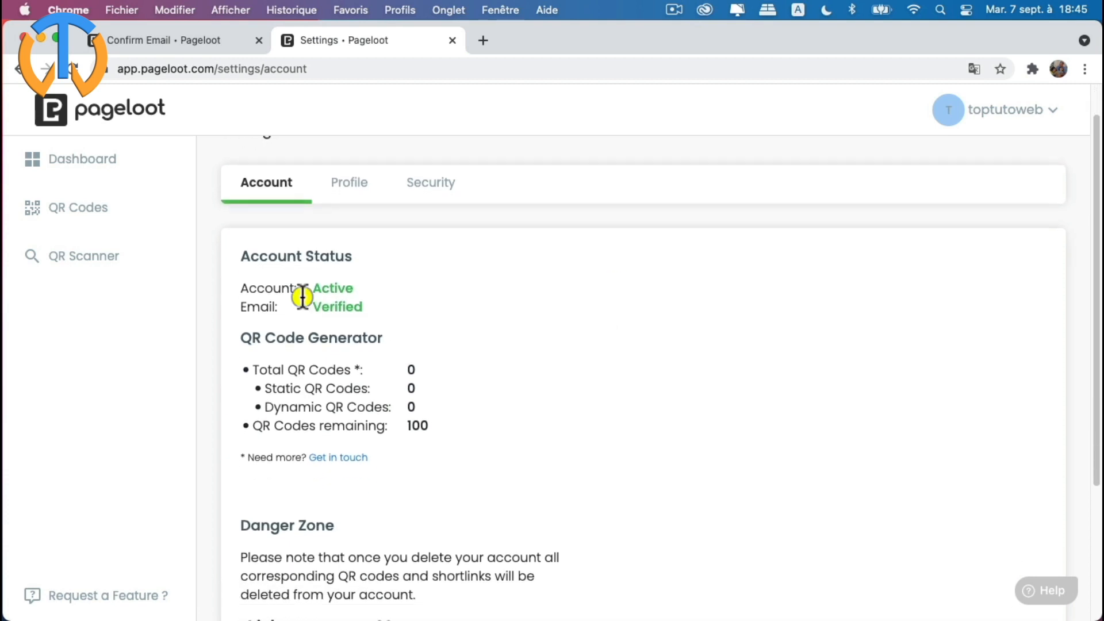
scroll(575, 366, down, 4)
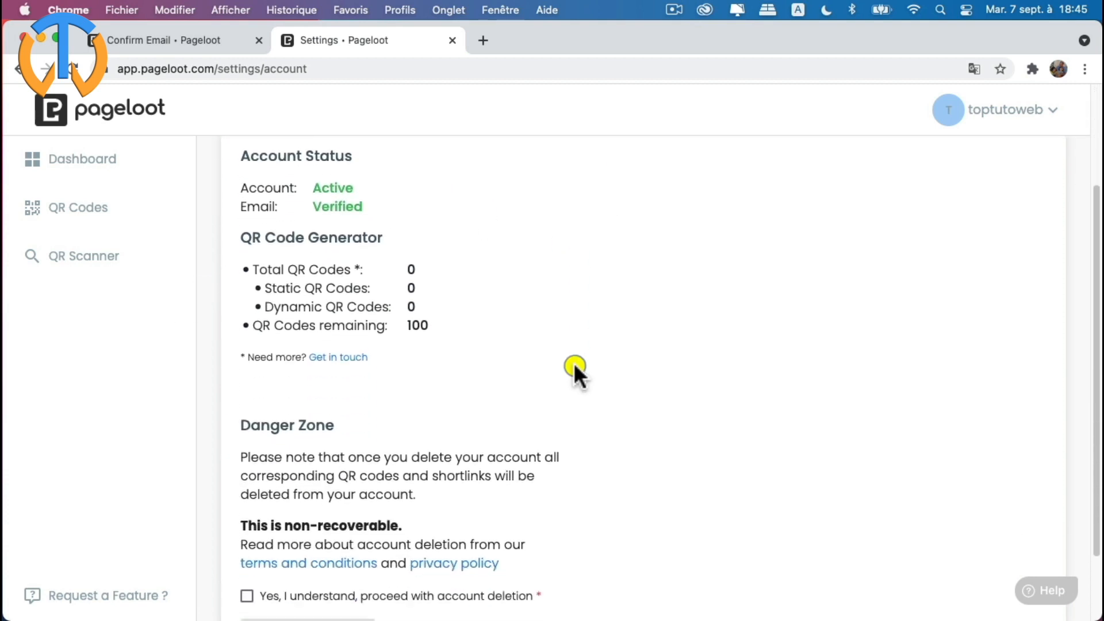
scroll(538, 326, down, 3)
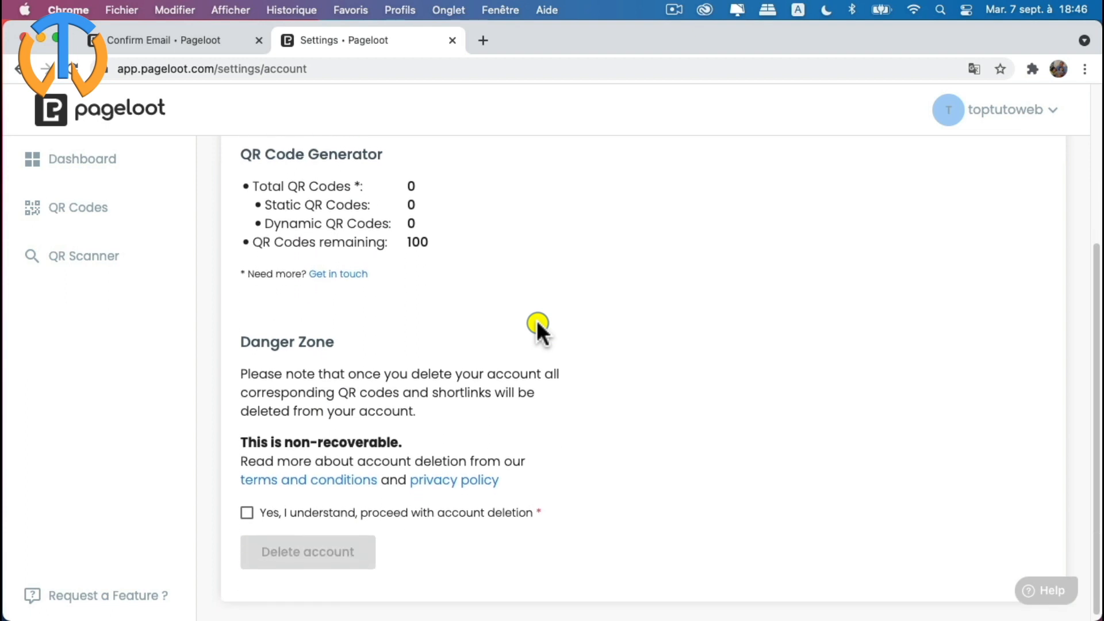
scroll(538, 325, up, 8)
click(355, 228)
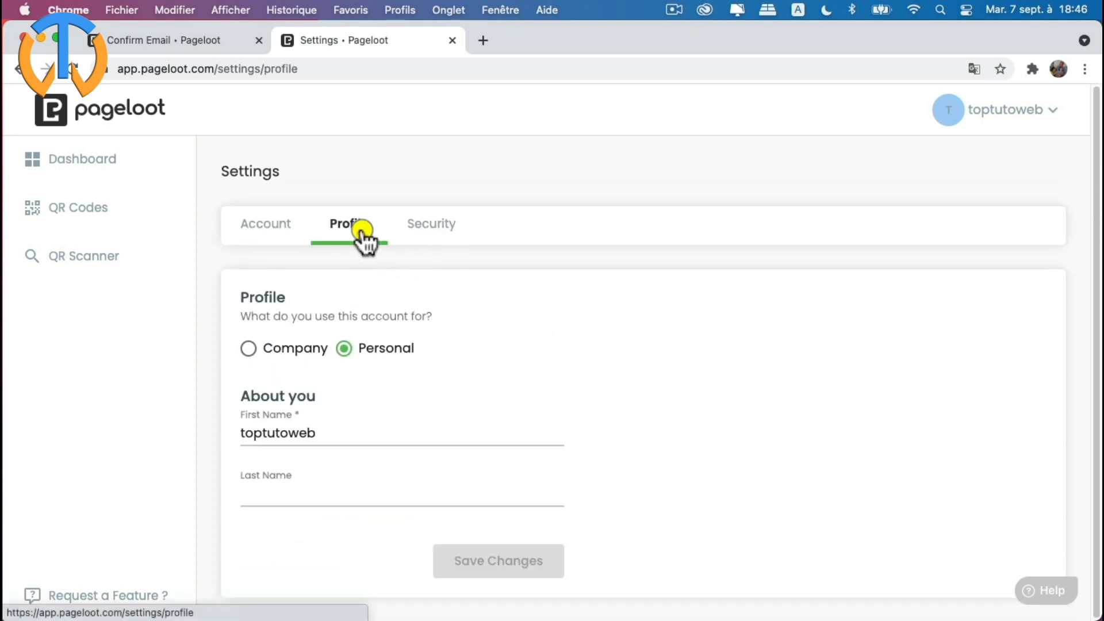
click(443, 237)
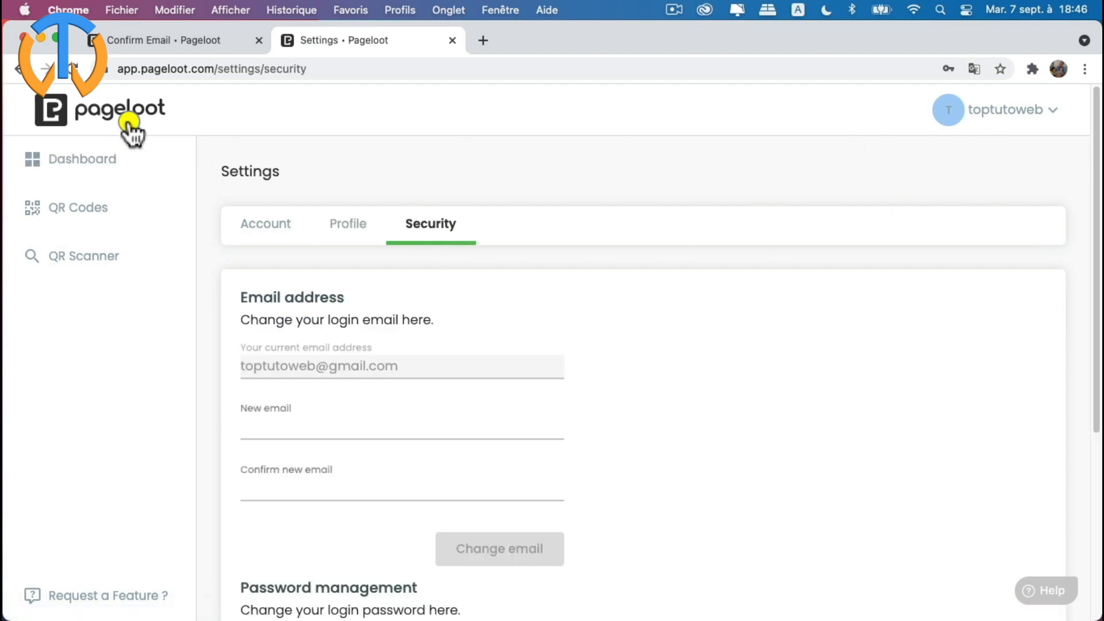
Step: Start creating a new QR code from the dashboard, look through the available types and choose the dynamic Website type
click(98, 161)
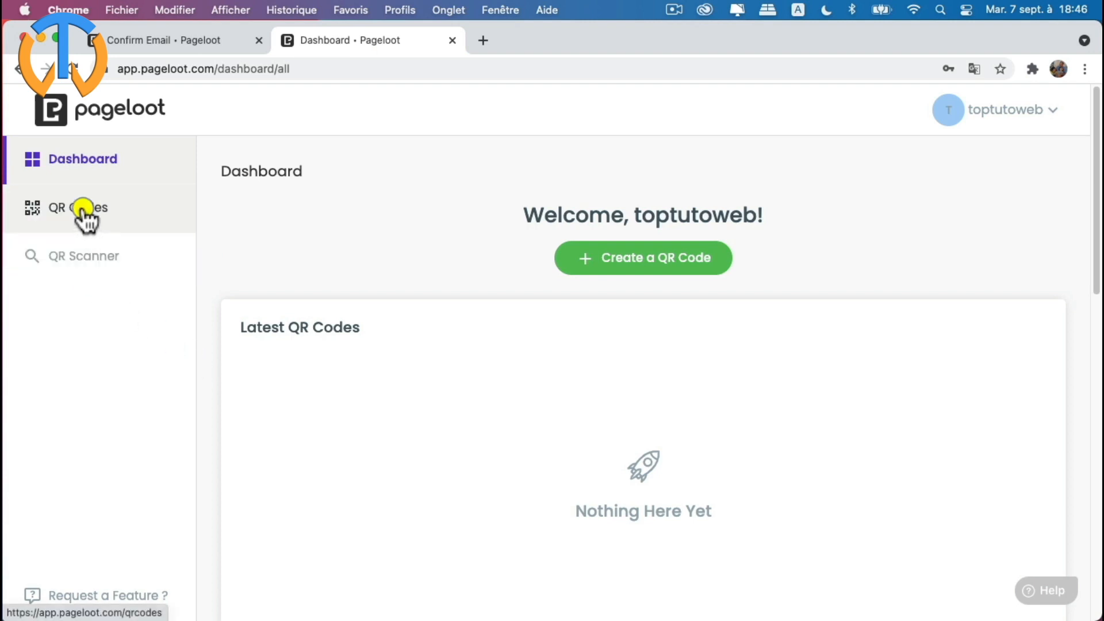
click(639, 260)
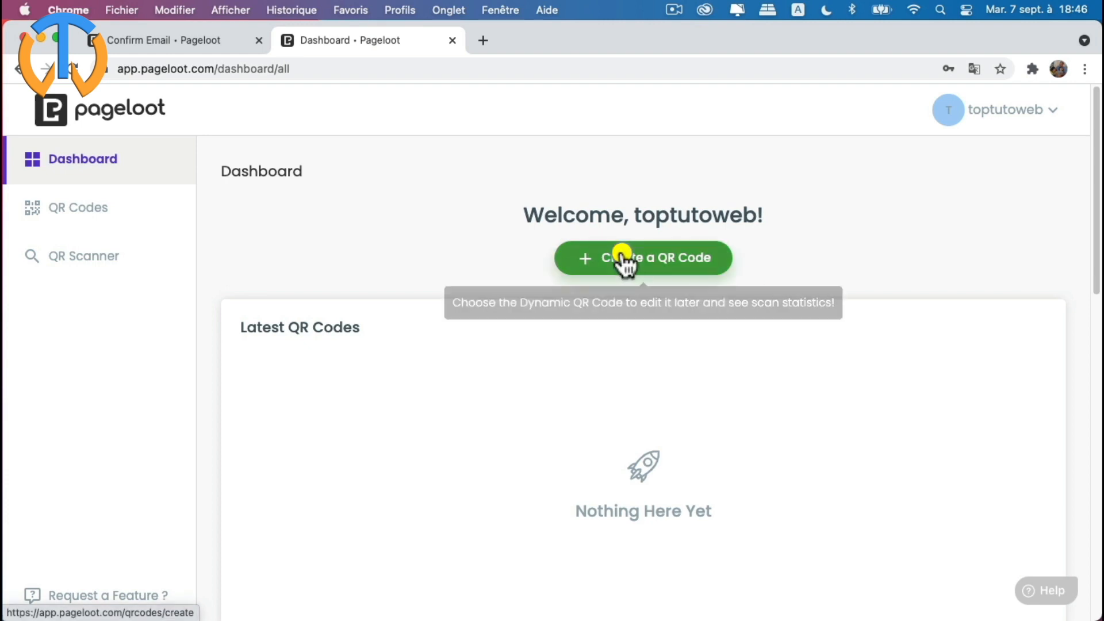
scroll(596, 374, down, 3)
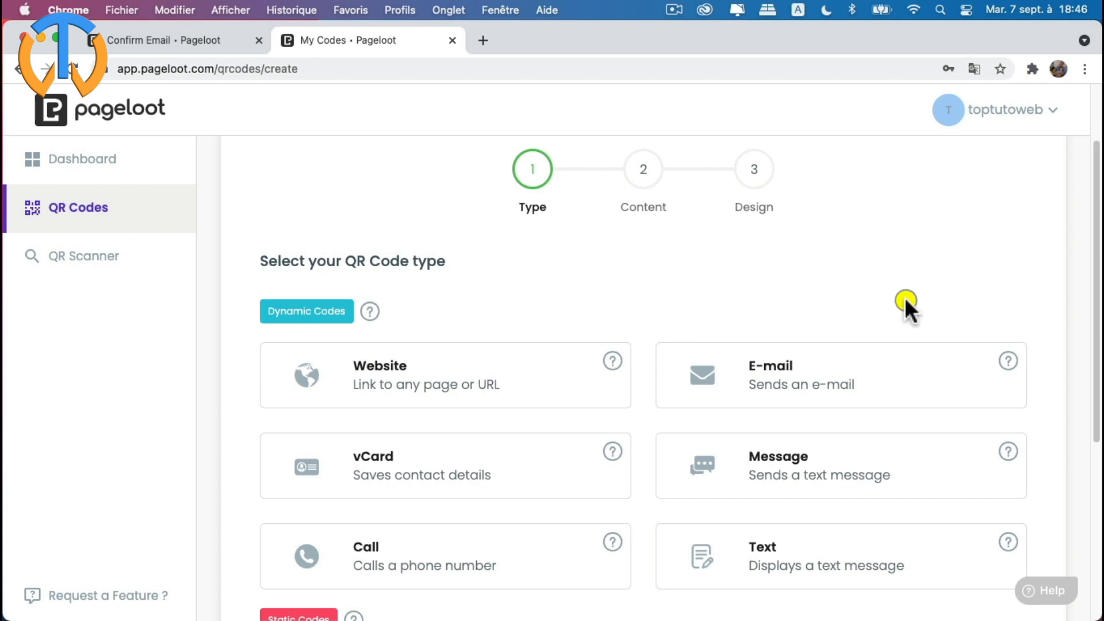
scroll(831, 296, down, 2)
scroll(831, 289, down, 2)
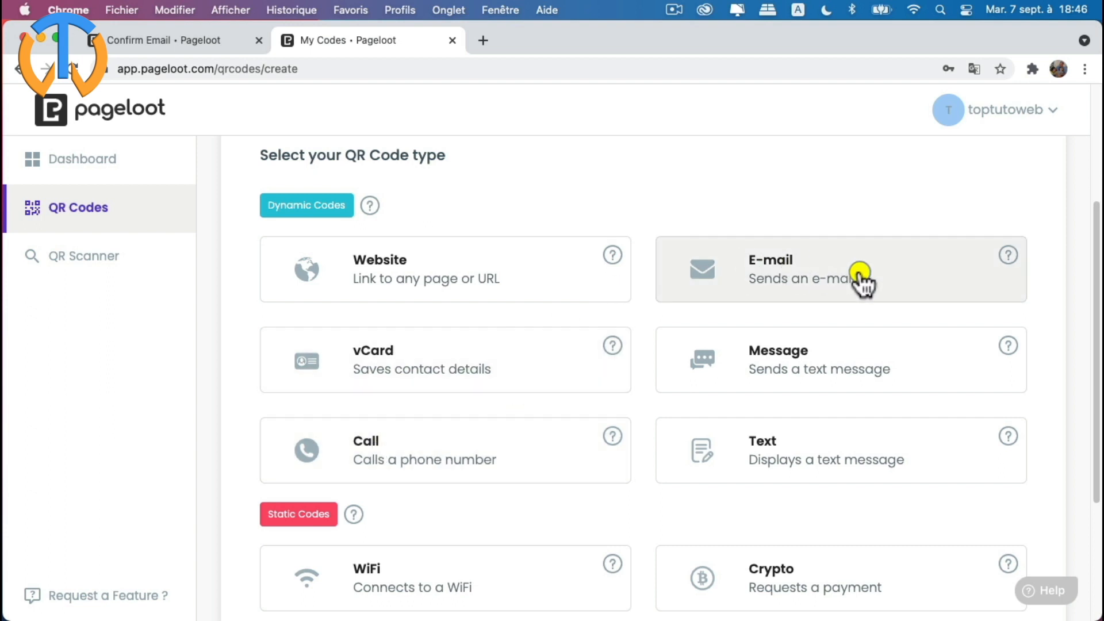
scroll(823, 440, down, 4)
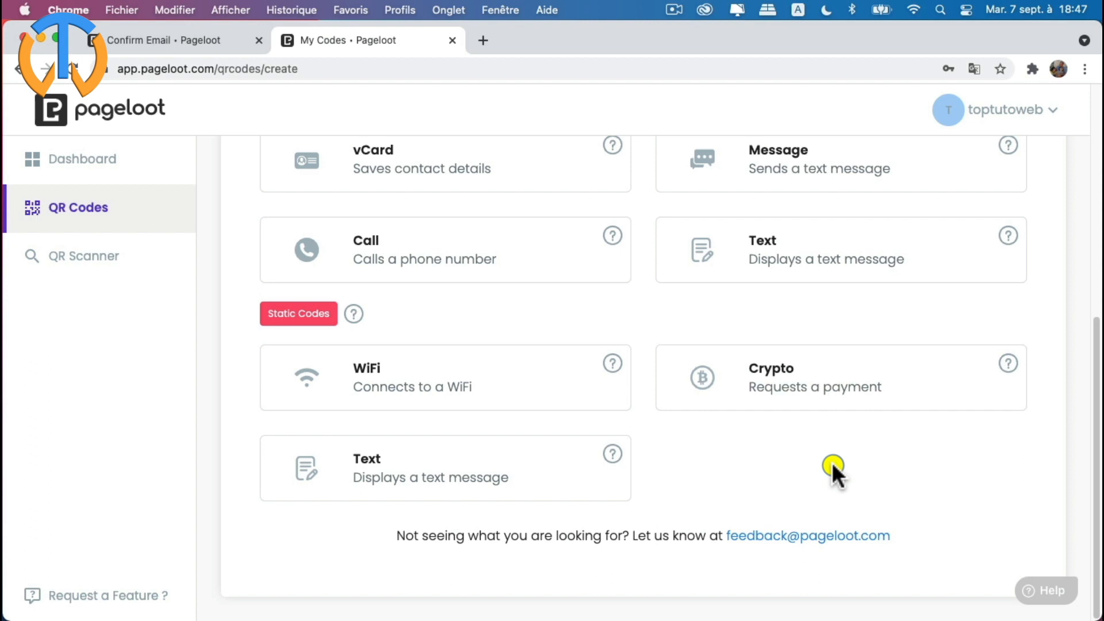
scroll(830, 461, up, 10)
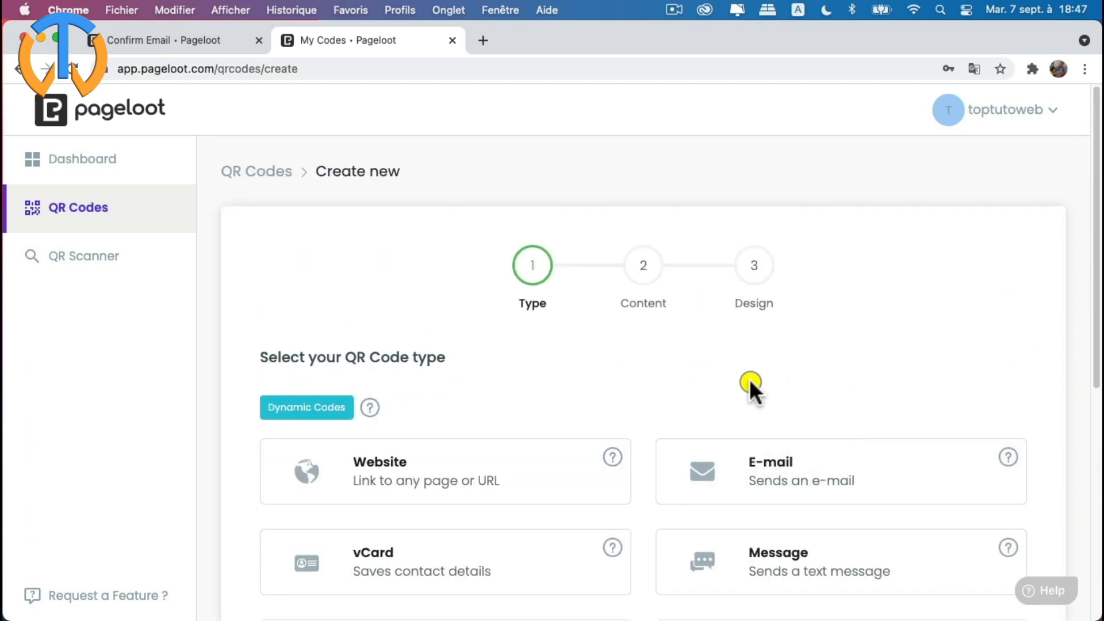
scroll(749, 380, down, 2)
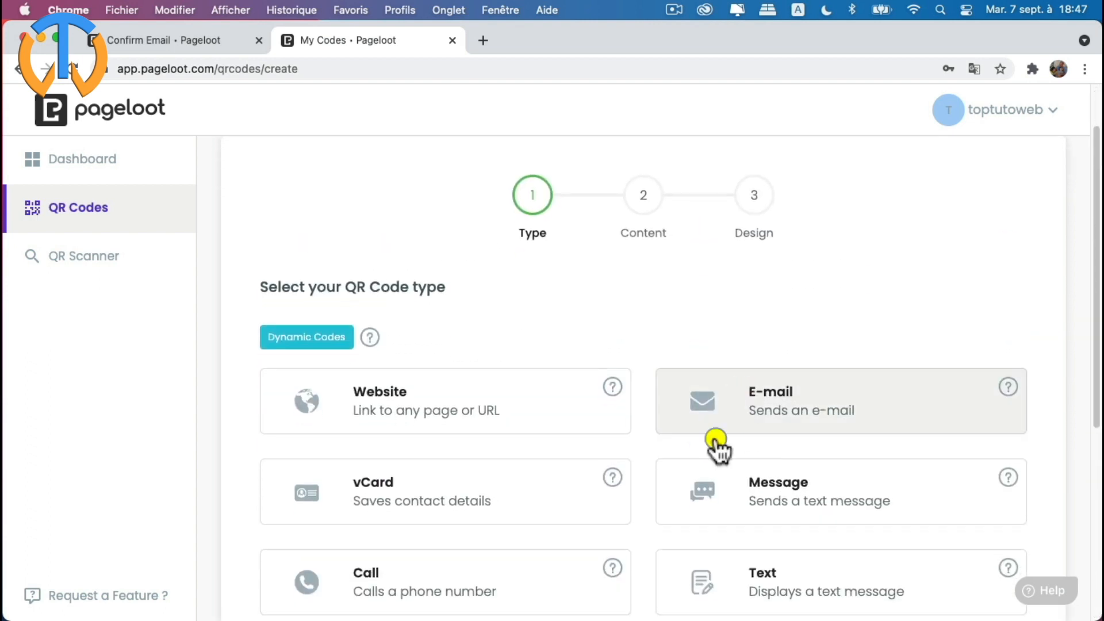
click(371, 395)
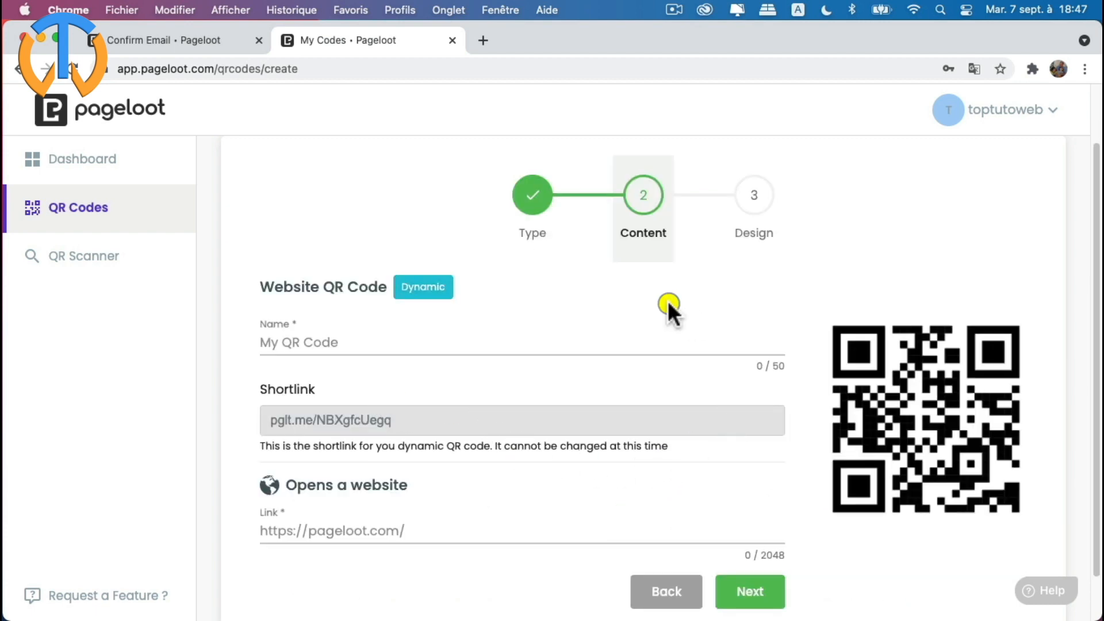
scroll(608, 233, down, 2)
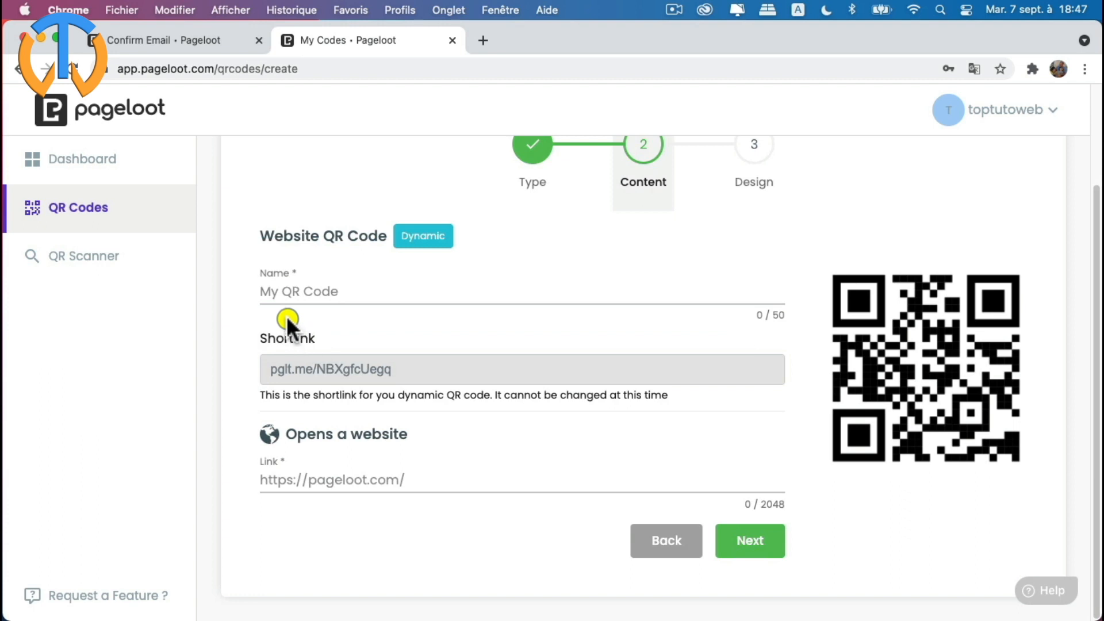
click(363, 292)
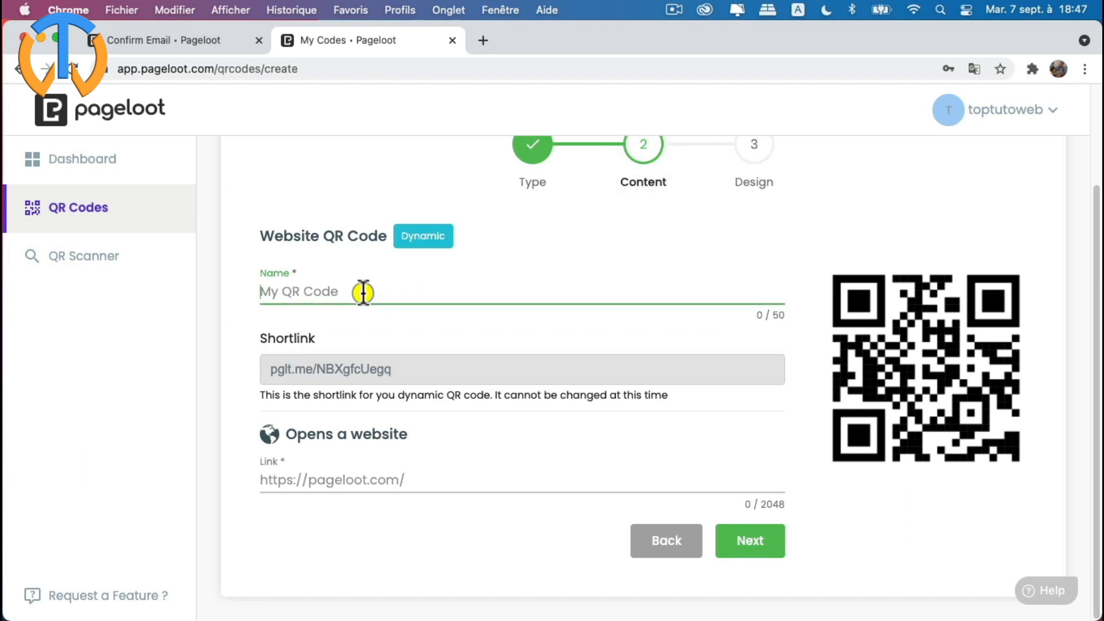
text(expatsiam)
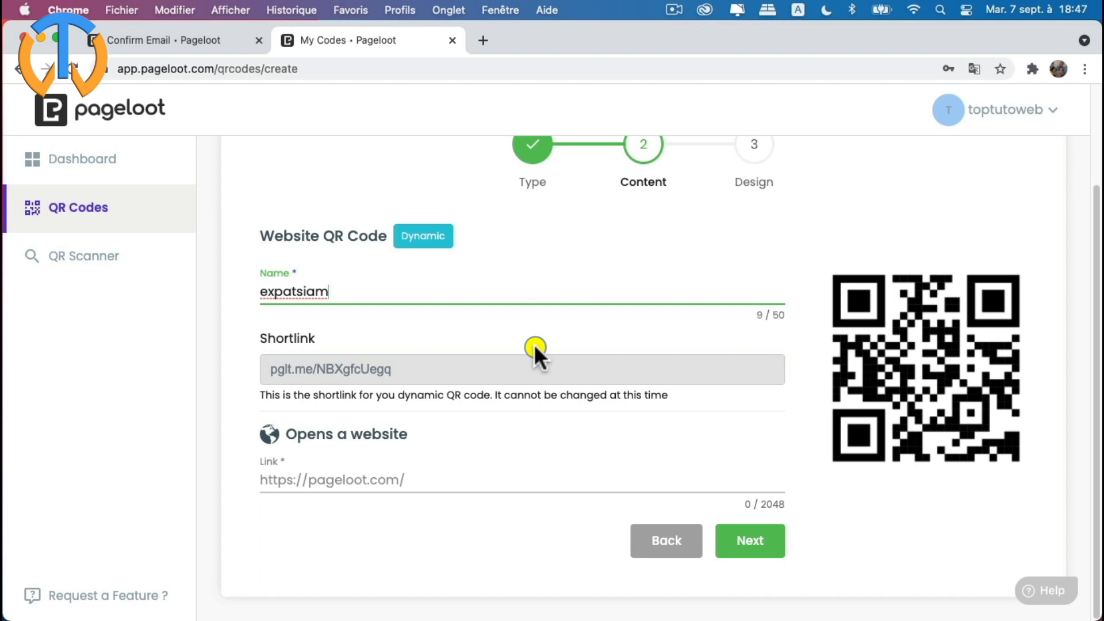
click(429, 476)
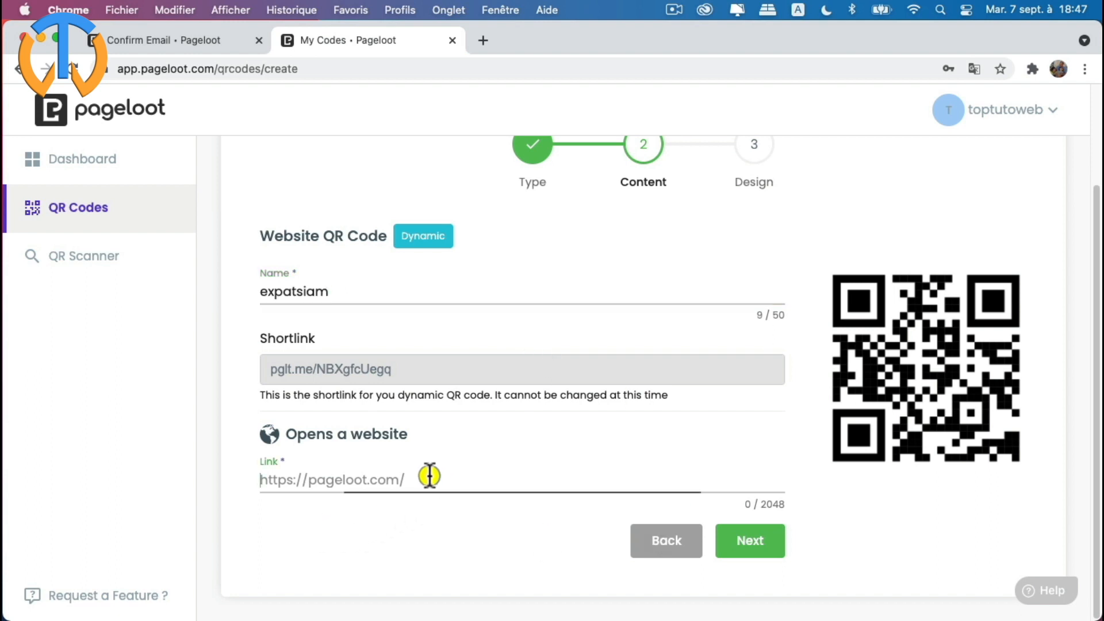
text(https://expatsiam.com)
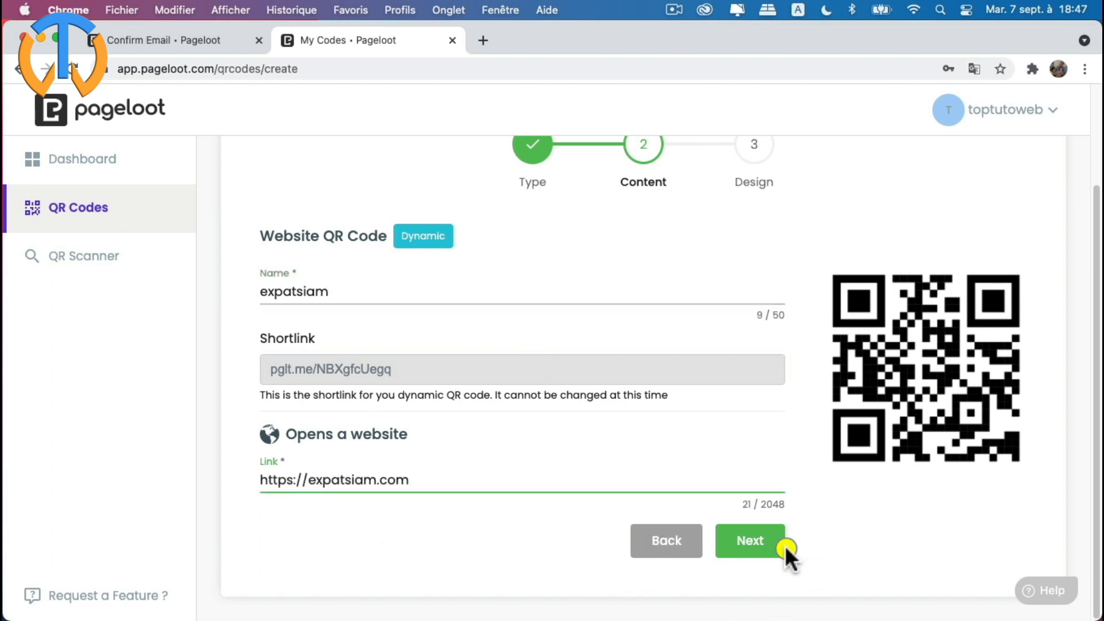
click(763, 545)
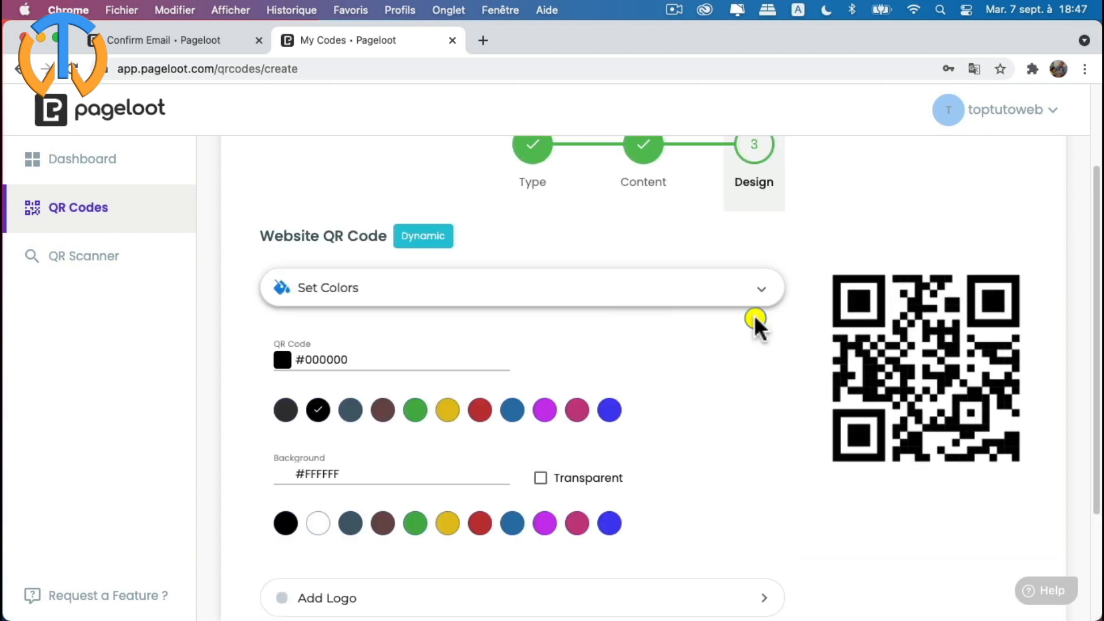
Step: Try green (#4cb24b) as the QR code color with a yellow (#e4c21e) background
scroll(695, 313, up, 3)
scroll(695, 322, down, 3)
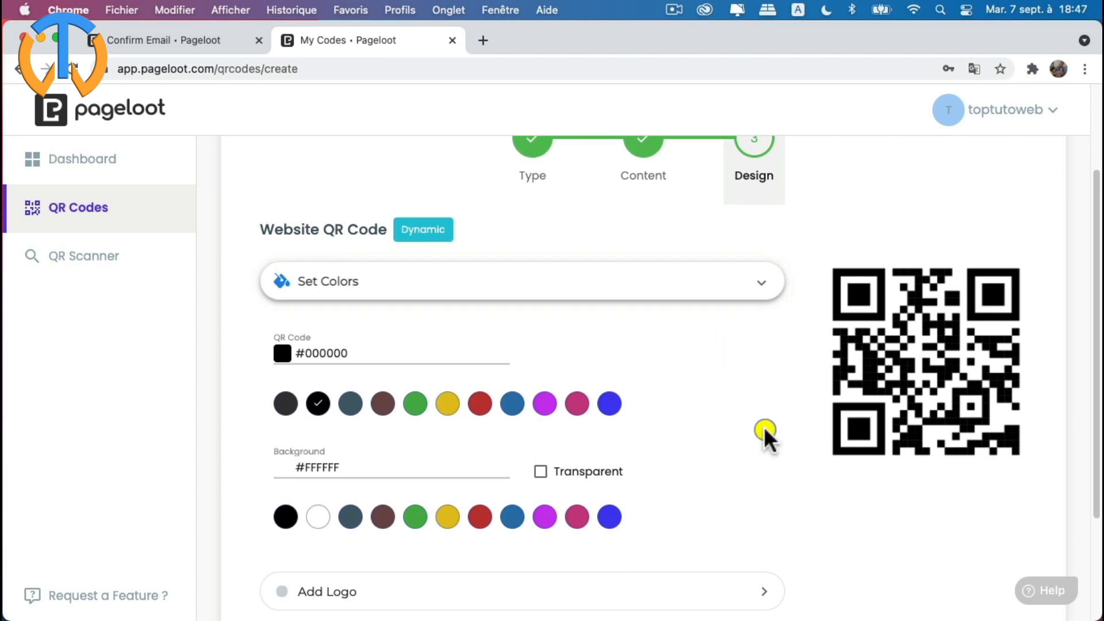
scroll(708, 418, down, 1)
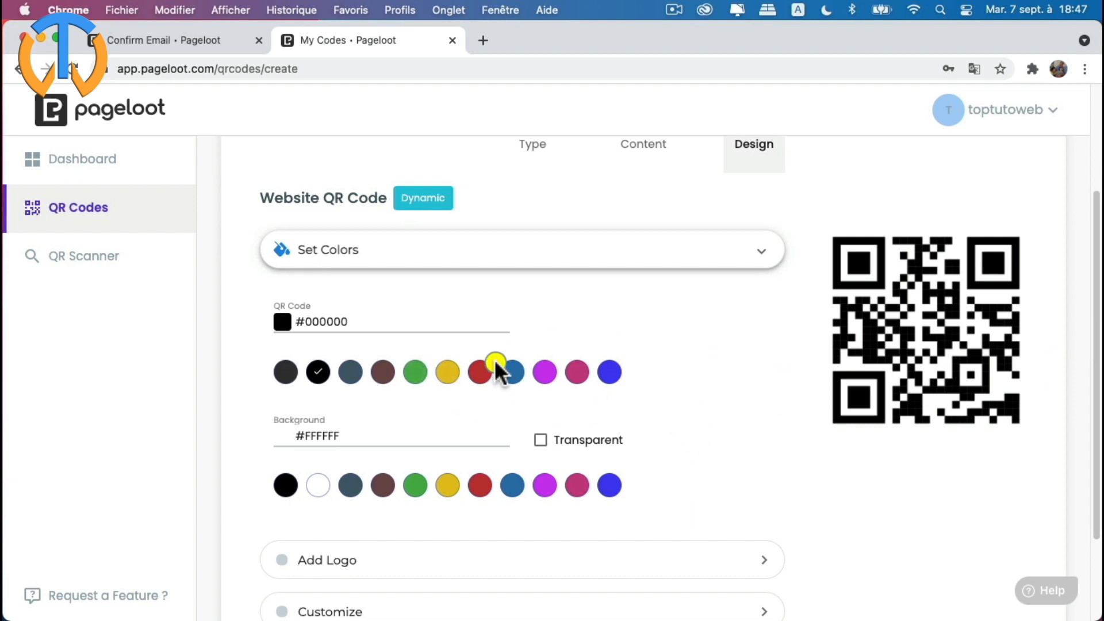
click(414, 374)
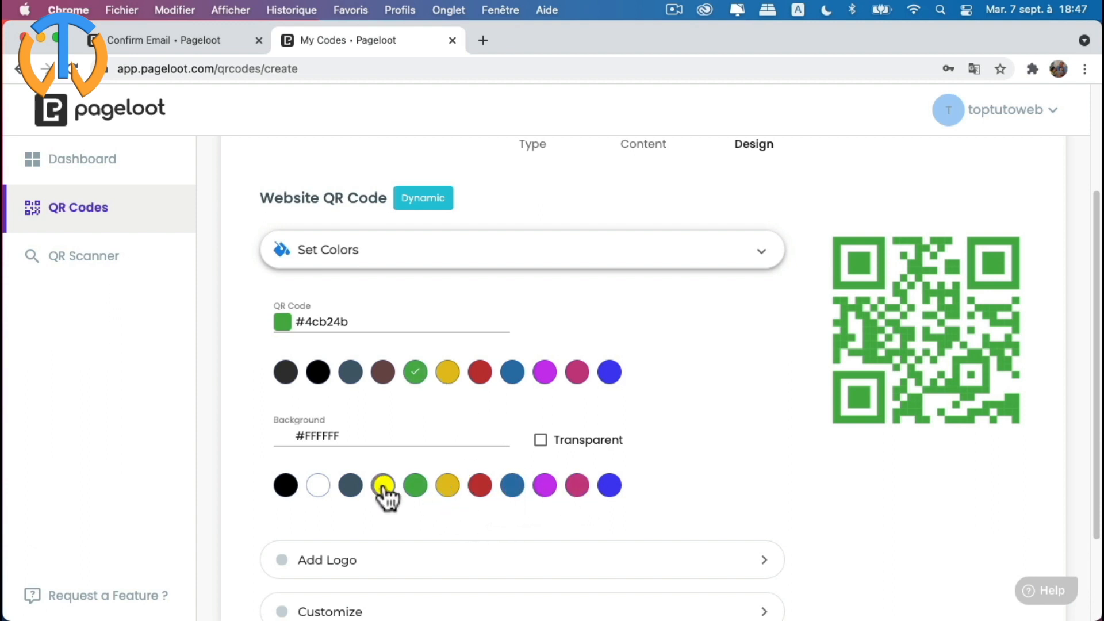
click(446, 486)
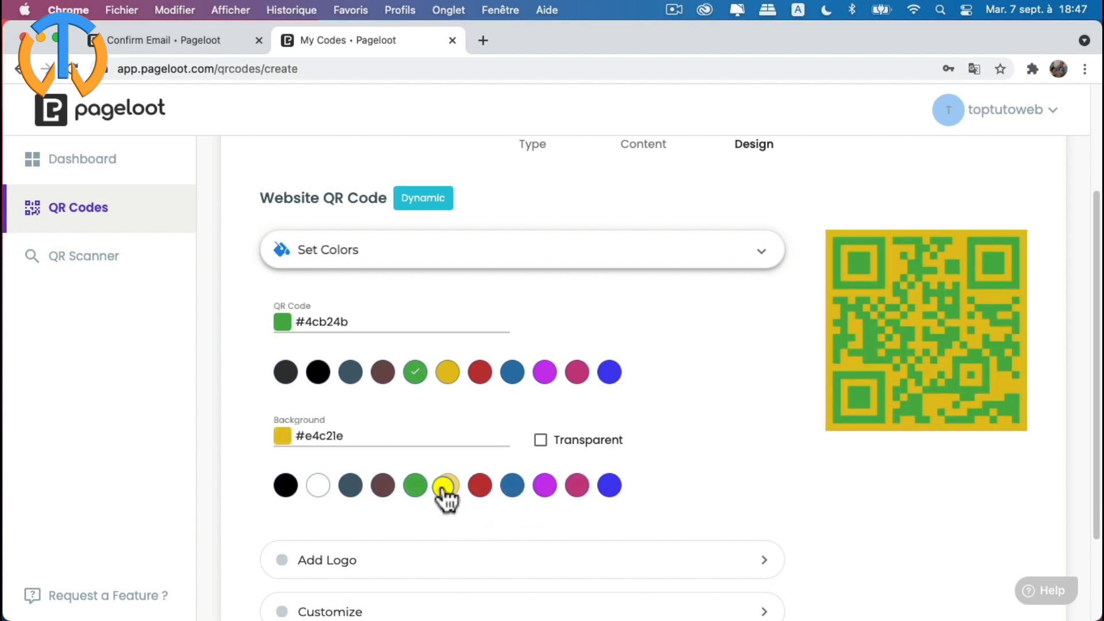
Step: Return the QR code color to black (#000000) and the background to white (#ffffff)
click(318, 381)
click(291, 374)
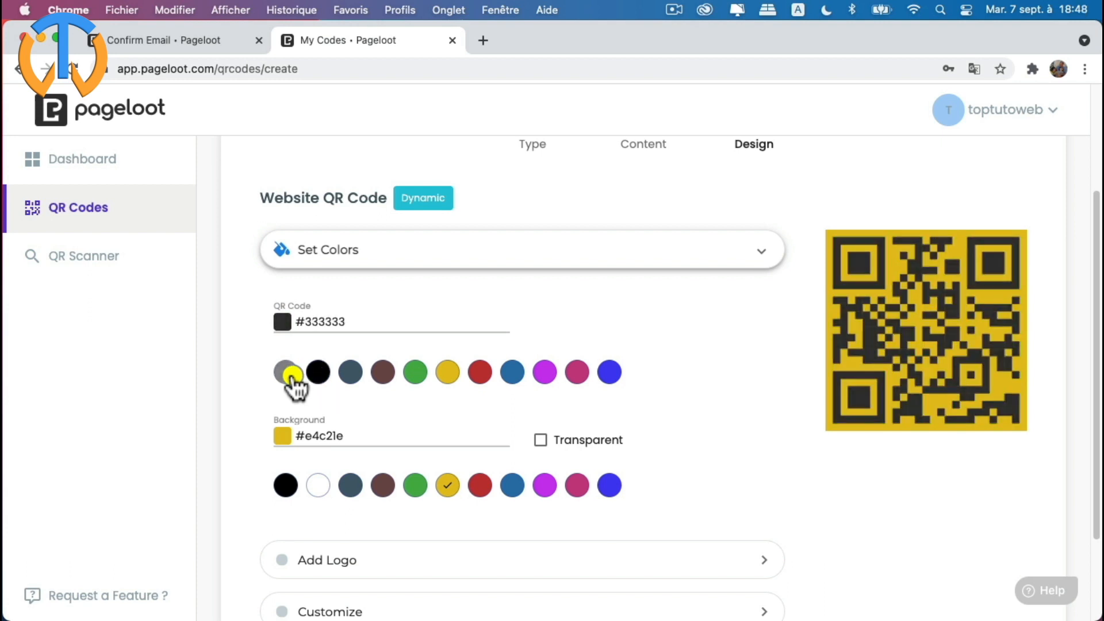
click(318, 372)
click(322, 486)
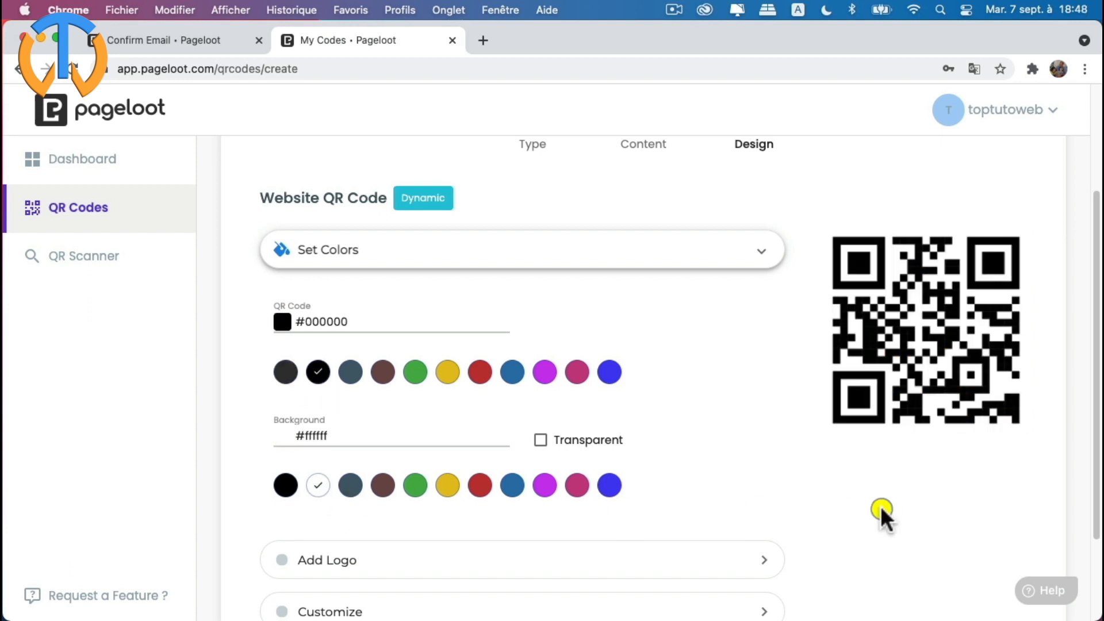
Step: Try the preset Bitcoin, Pinterest, LinkedIn and Twitter logos on the QR code
scroll(833, 517, down, 3)
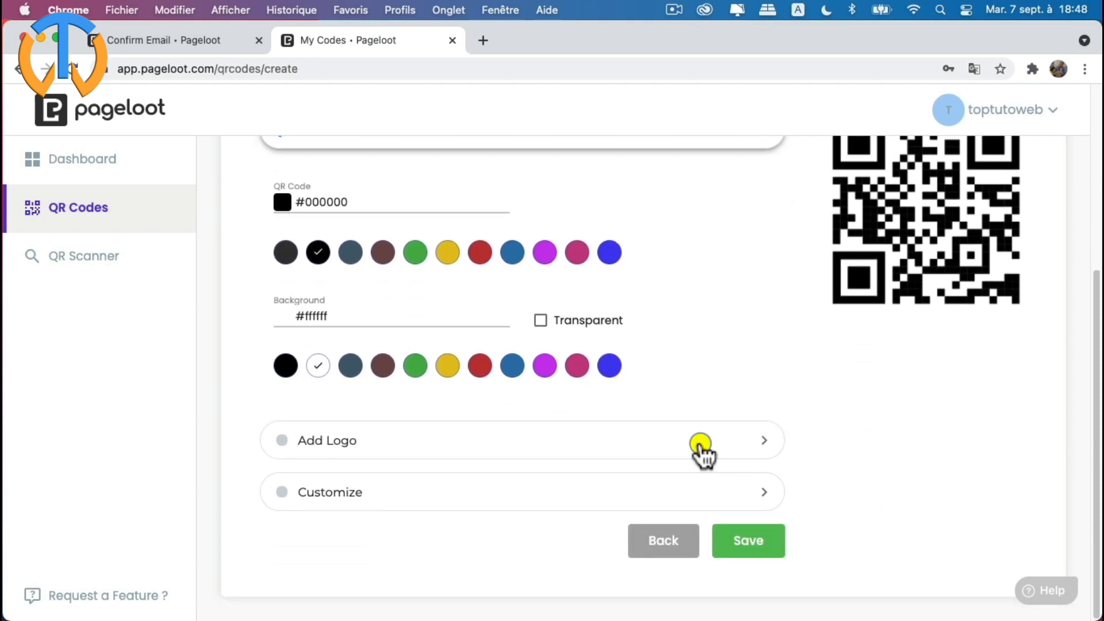
click(761, 451)
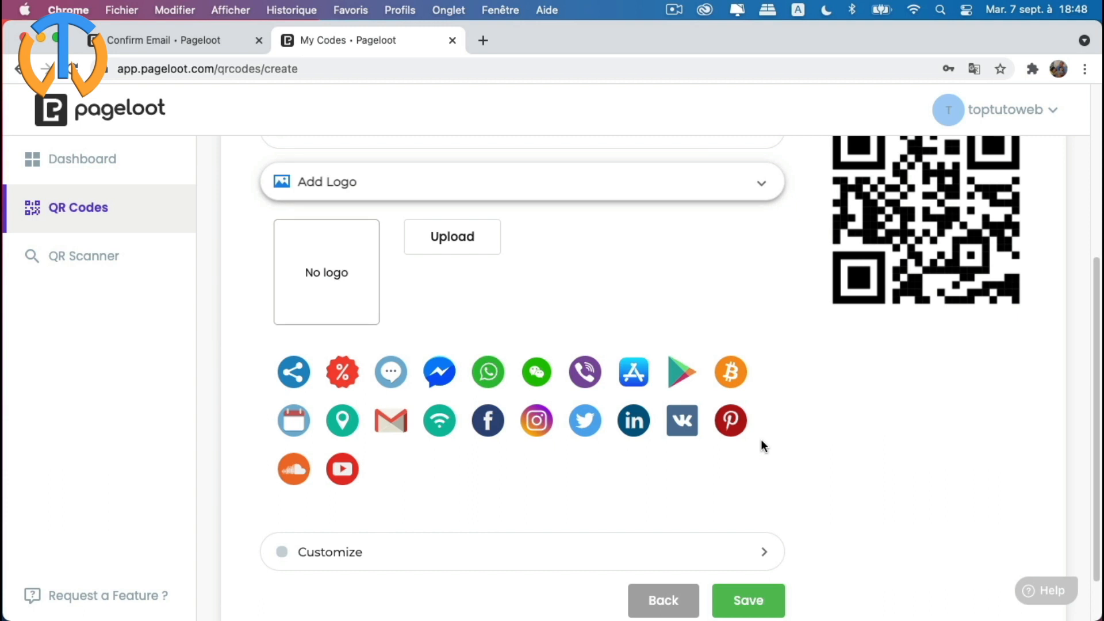
scroll(426, 469, up, 2)
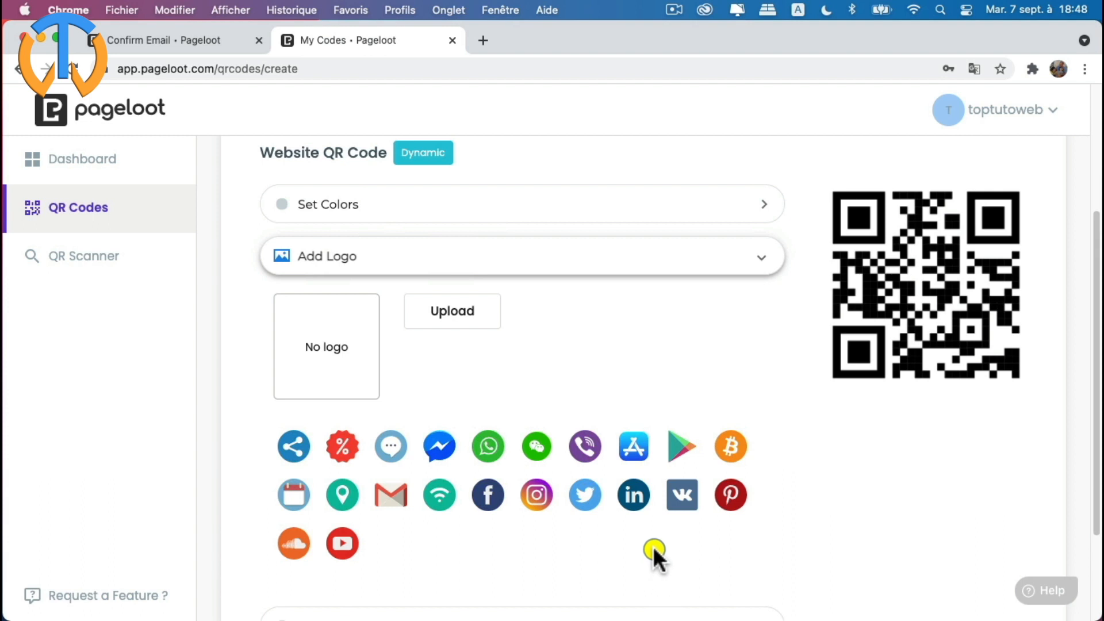
click(732, 449)
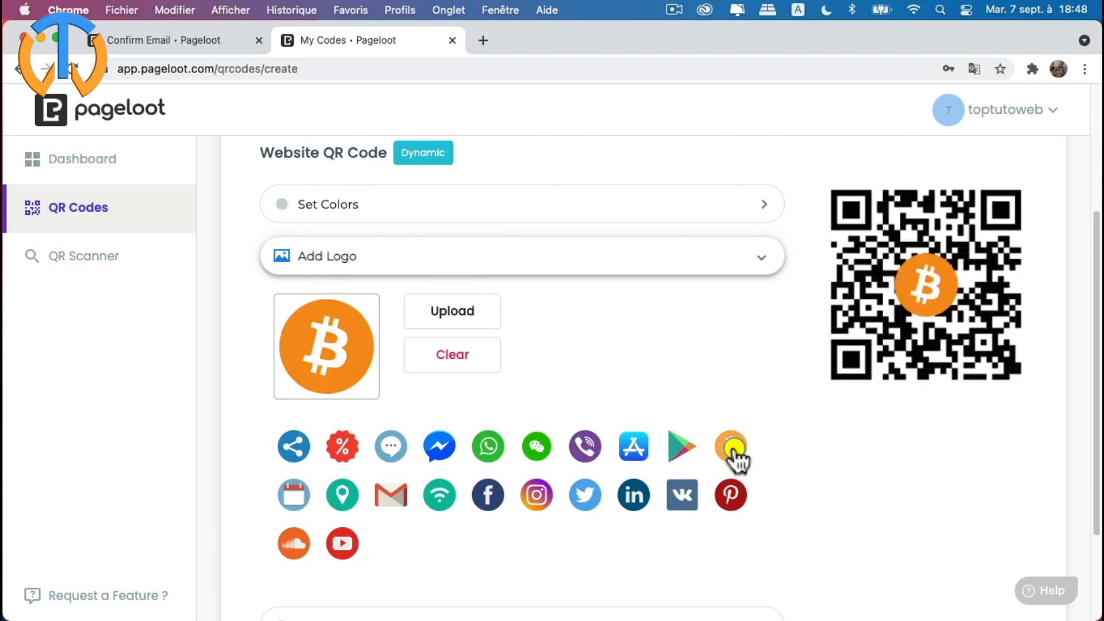
click(728, 504)
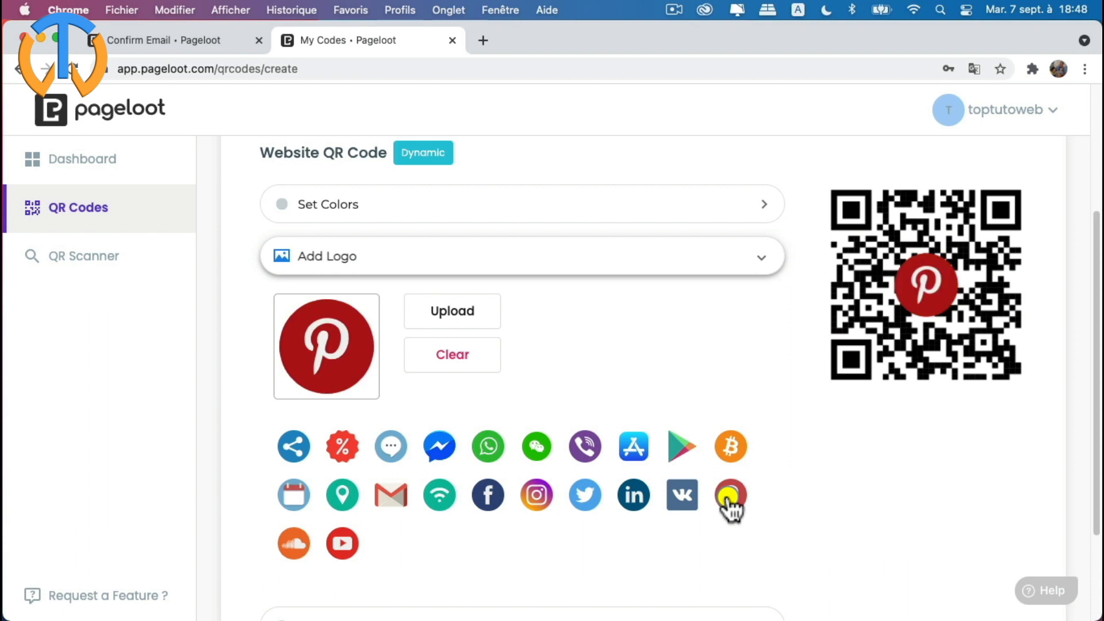
click(632, 508)
click(586, 504)
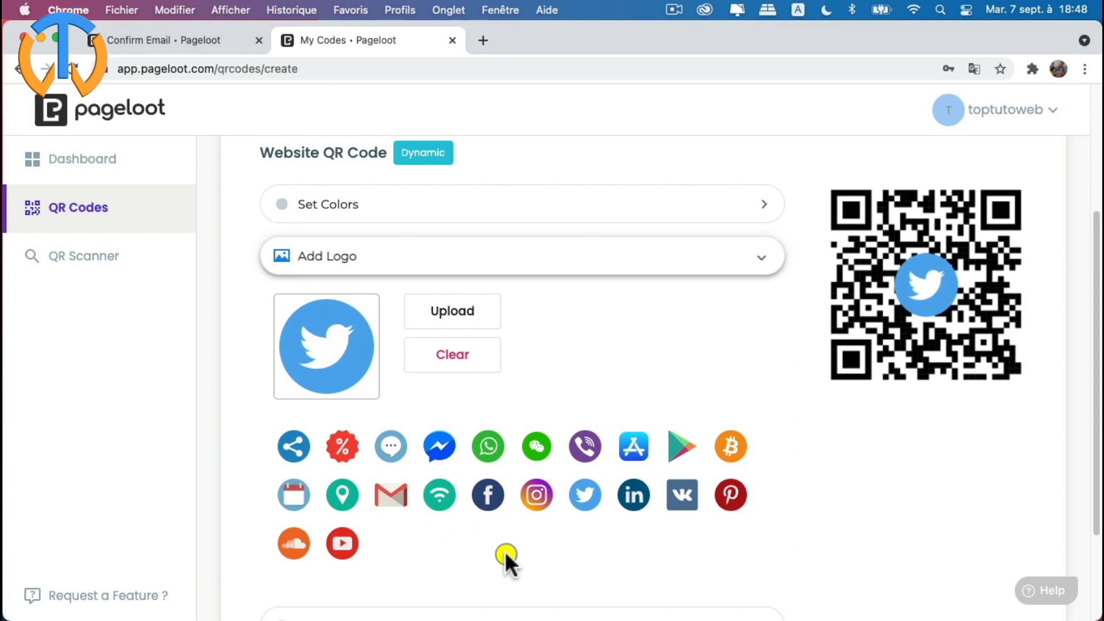
Step: Try to upload "grand logo noir fond blanc.jpg" from the Seagate drive's website/EXPATSIAM/logo folder as the QR code's logo
scroll(505, 551, up, 1)
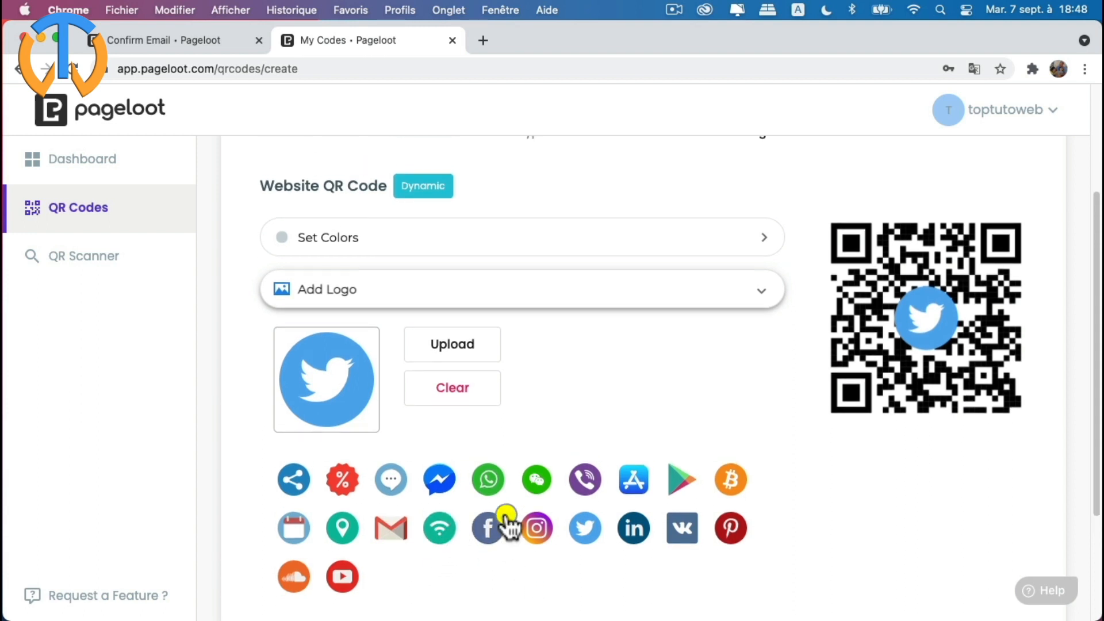
click(454, 345)
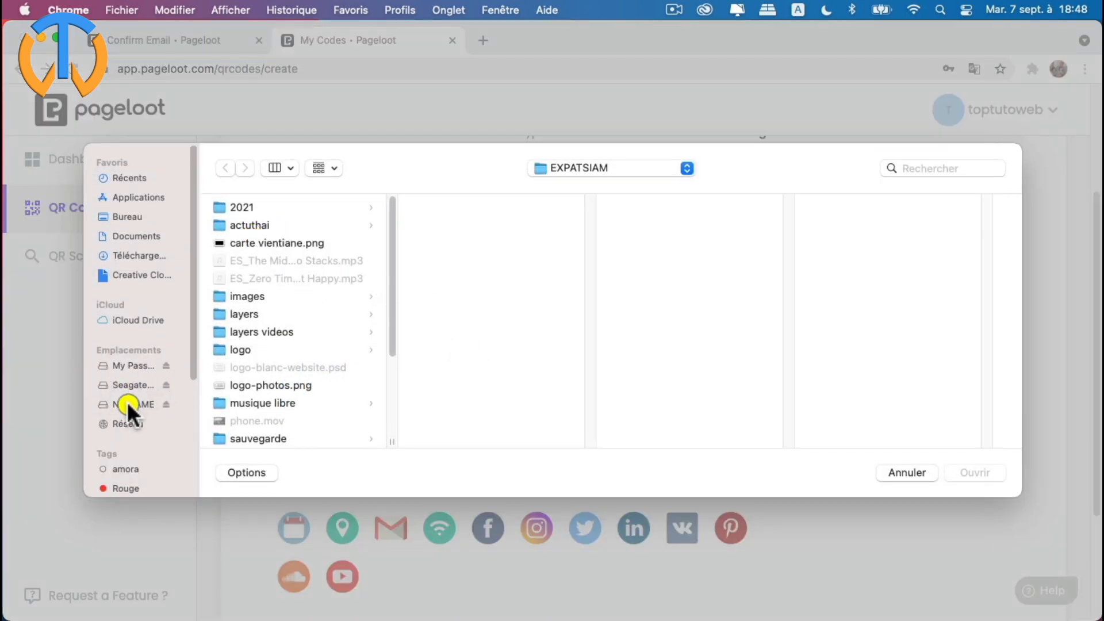
click(130, 366)
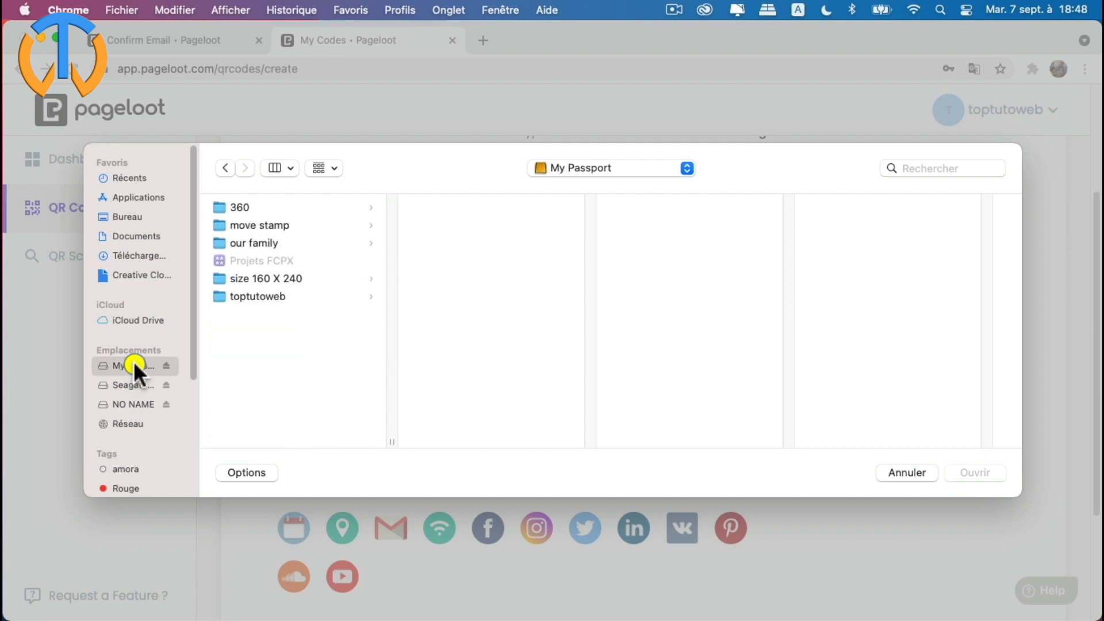
click(137, 383)
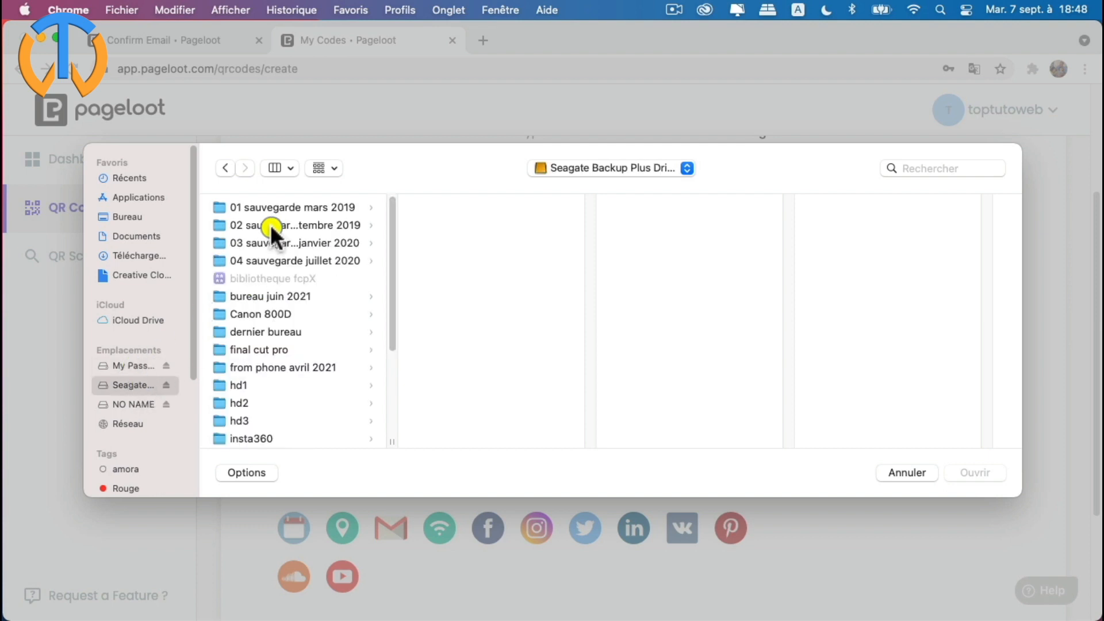
click(268, 224)
scroll(505, 351, down, 5)
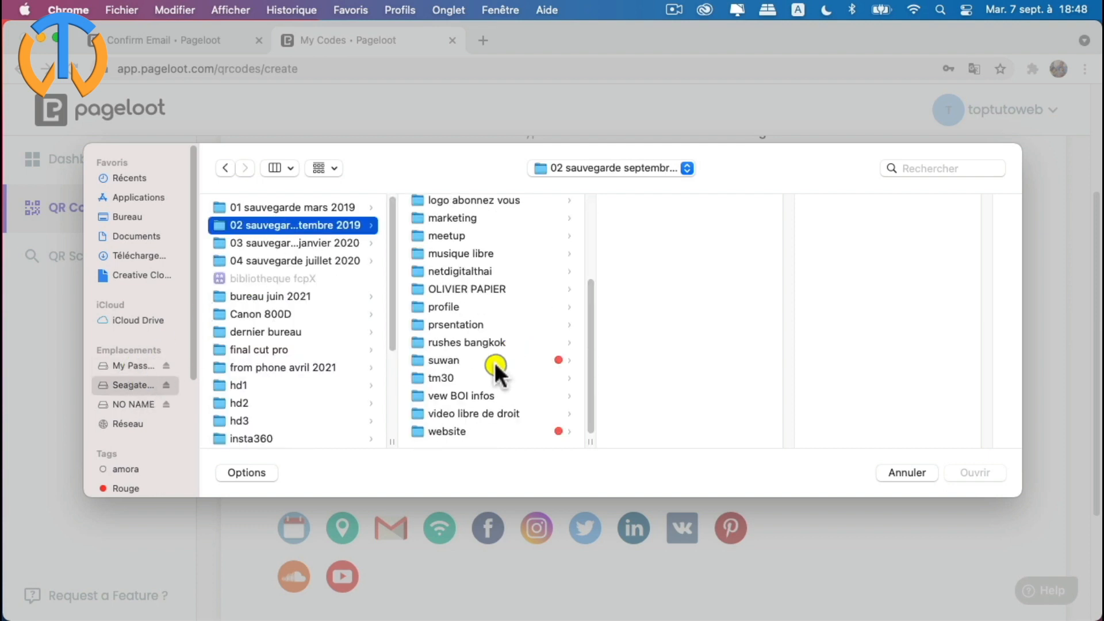
click(464, 430)
click(662, 244)
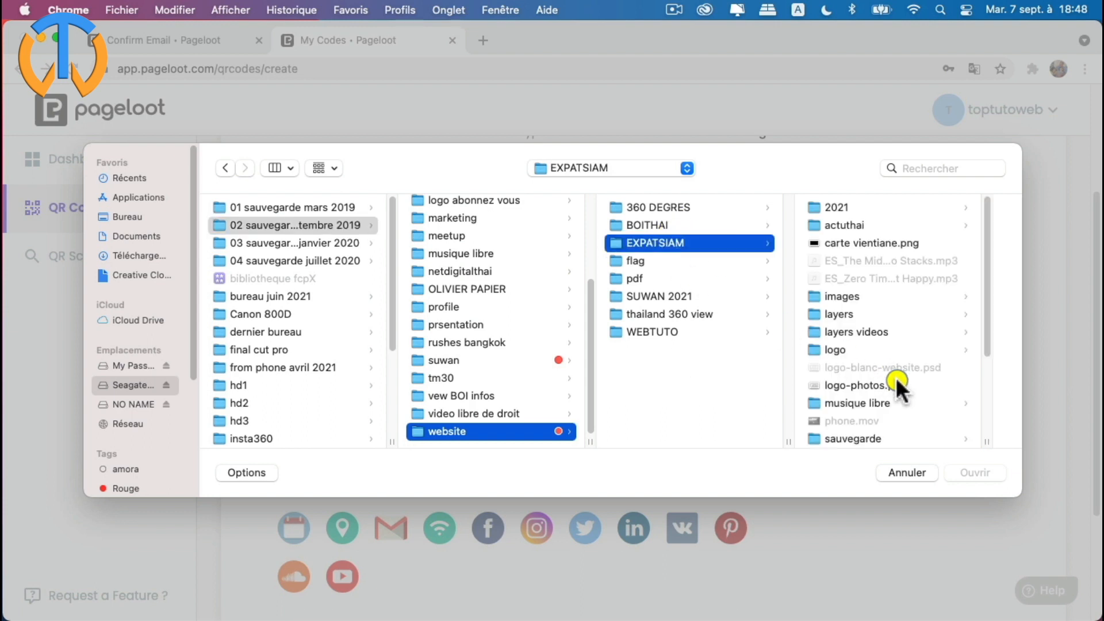
click(833, 346)
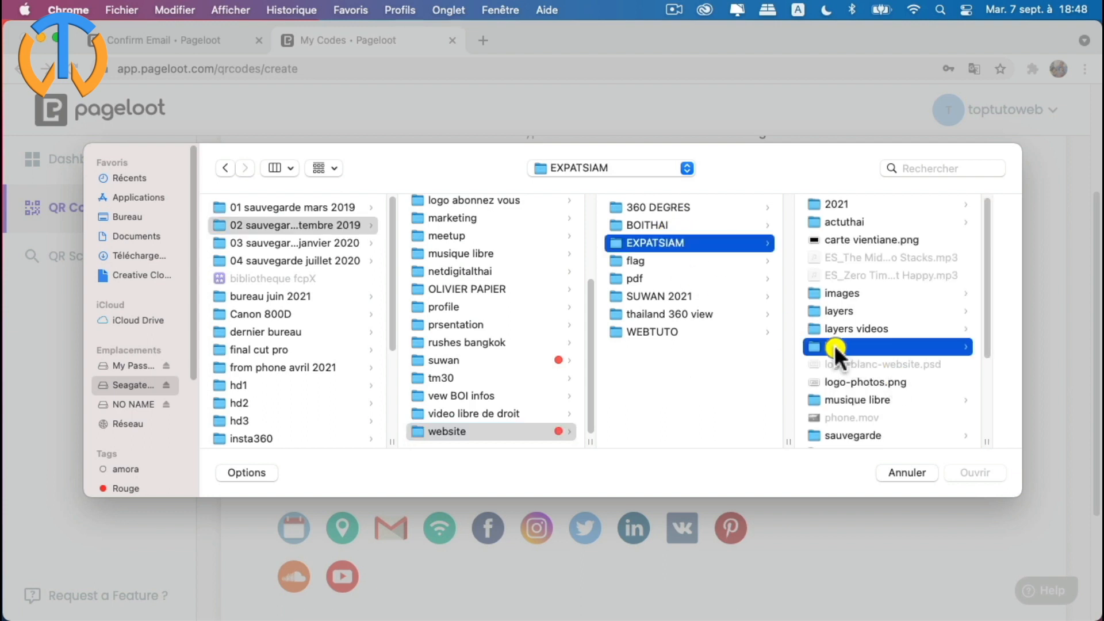
click(911, 333)
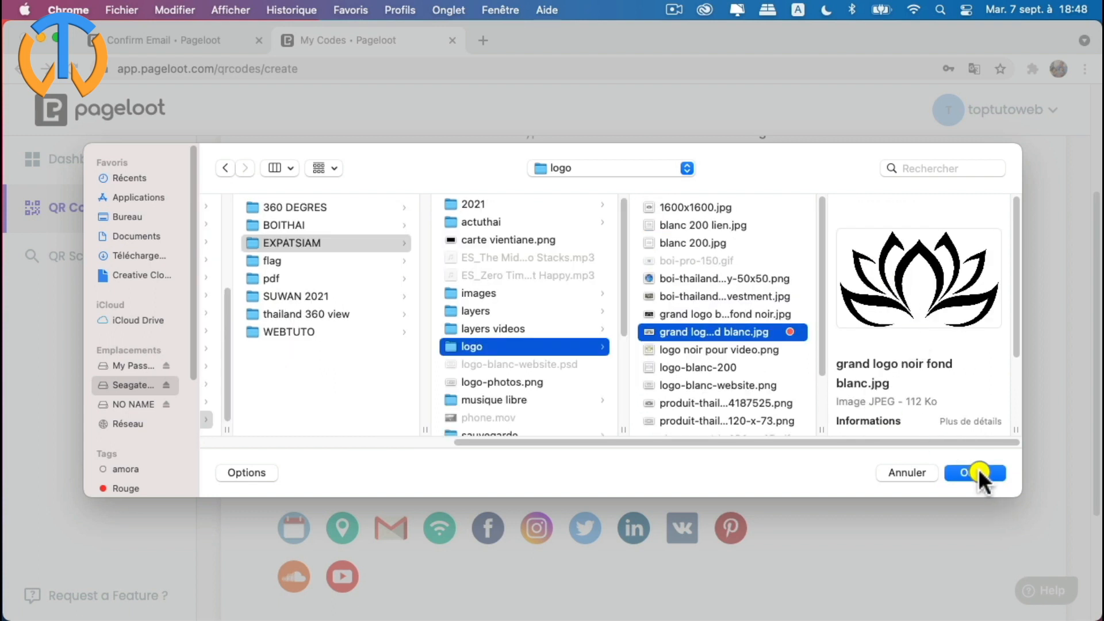
click(977, 469)
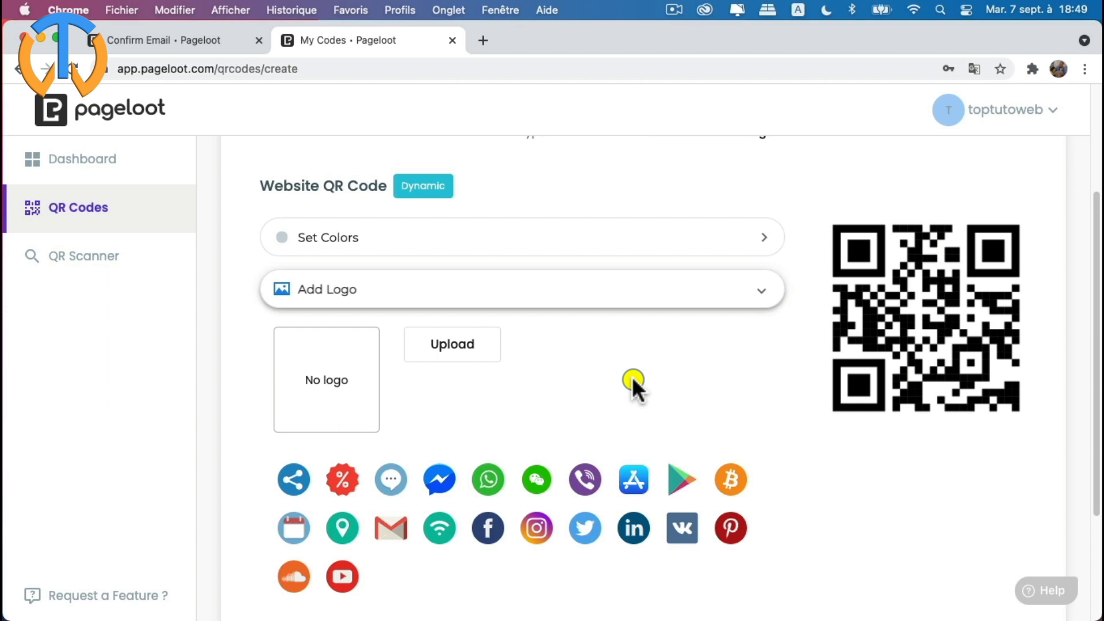
Step: Review the Square and Round style options for the website QR code and save the code without changing its style
scroll(706, 381, down, 3)
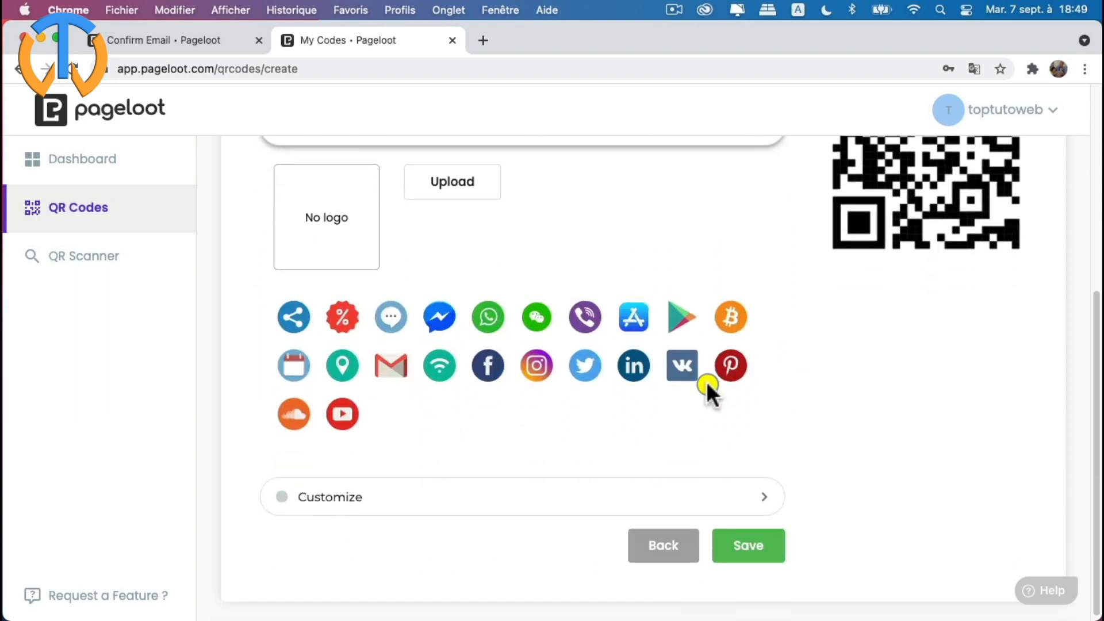
click(759, 491)
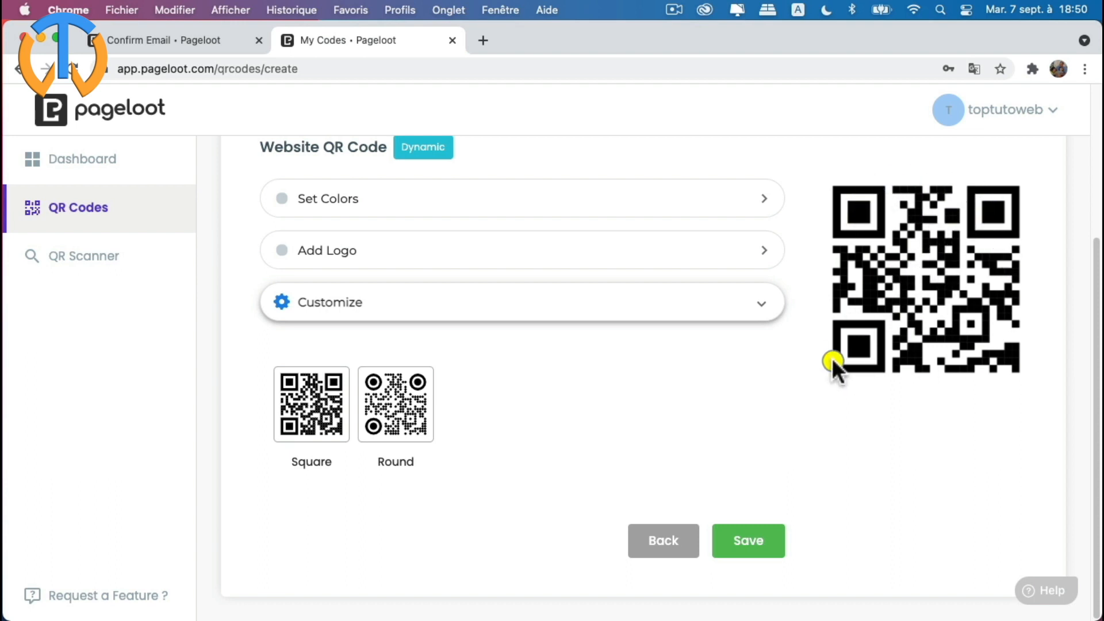
scroll(693, 382, up, 3)
scroll(695, 387, down, 3)
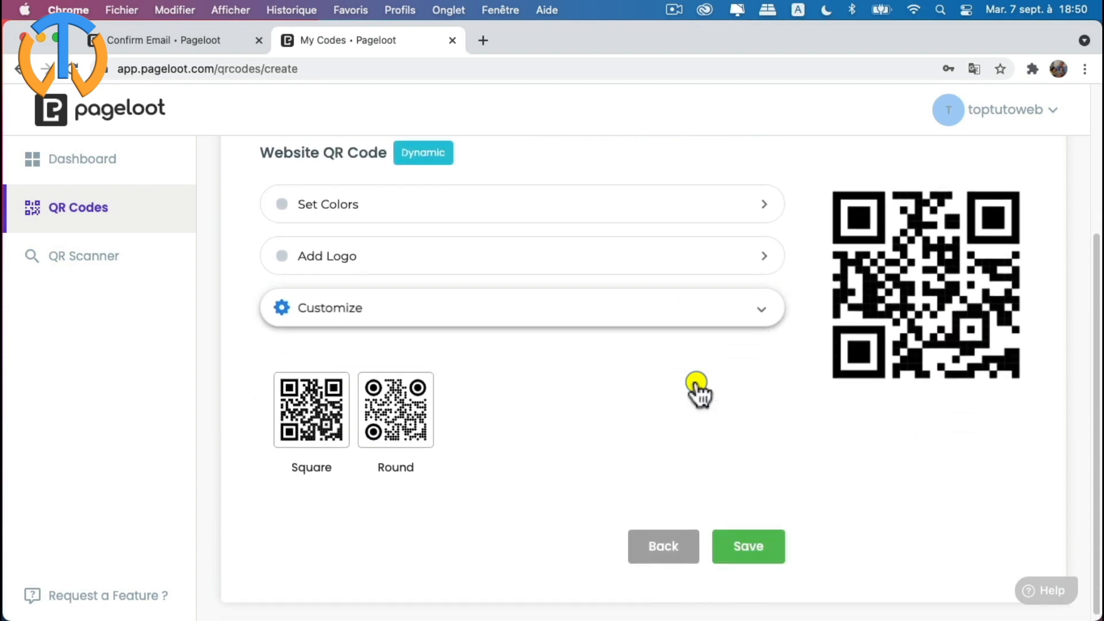
click(750, 545)
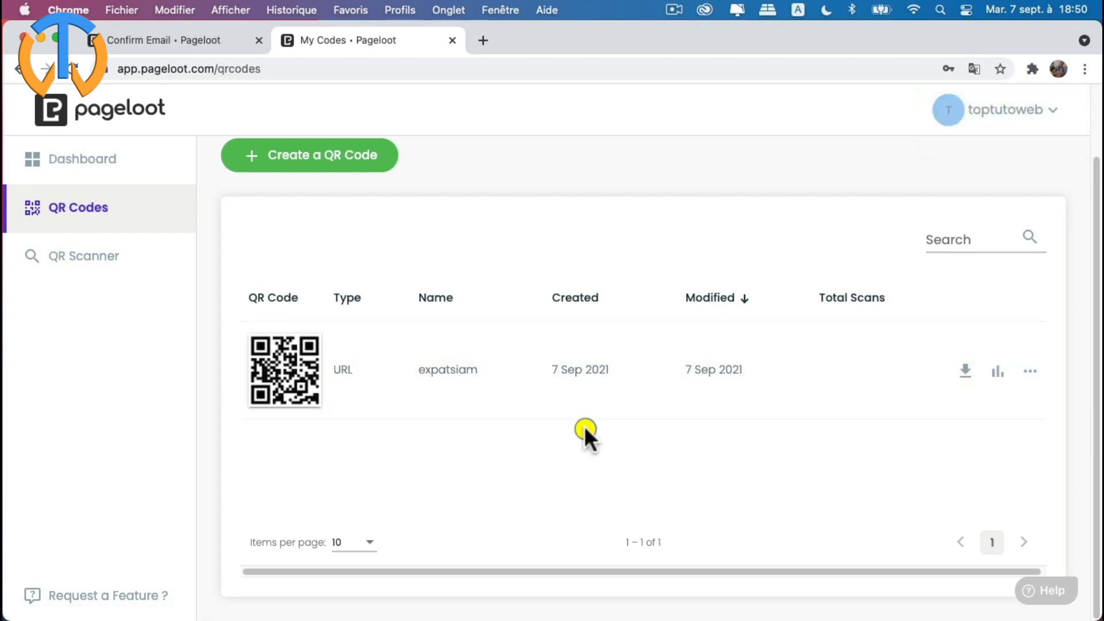
Step: Check the extra actions available for the expatsiam QR code and download it as a 200 x 200 px PNG
click(1030, 371)
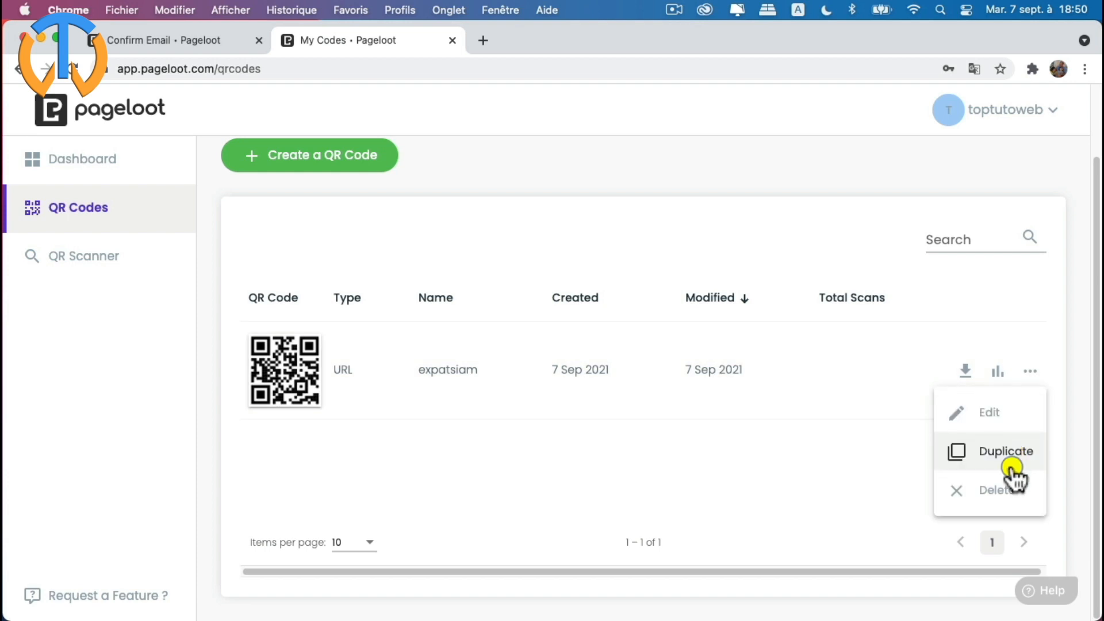
click(880, 490)
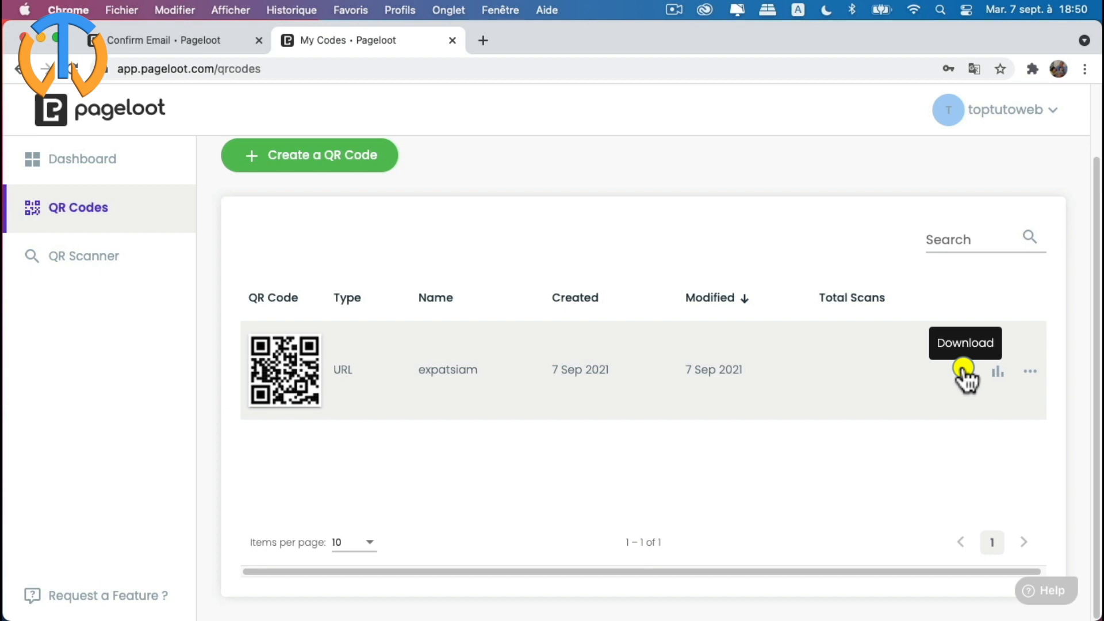
click(964, 369)
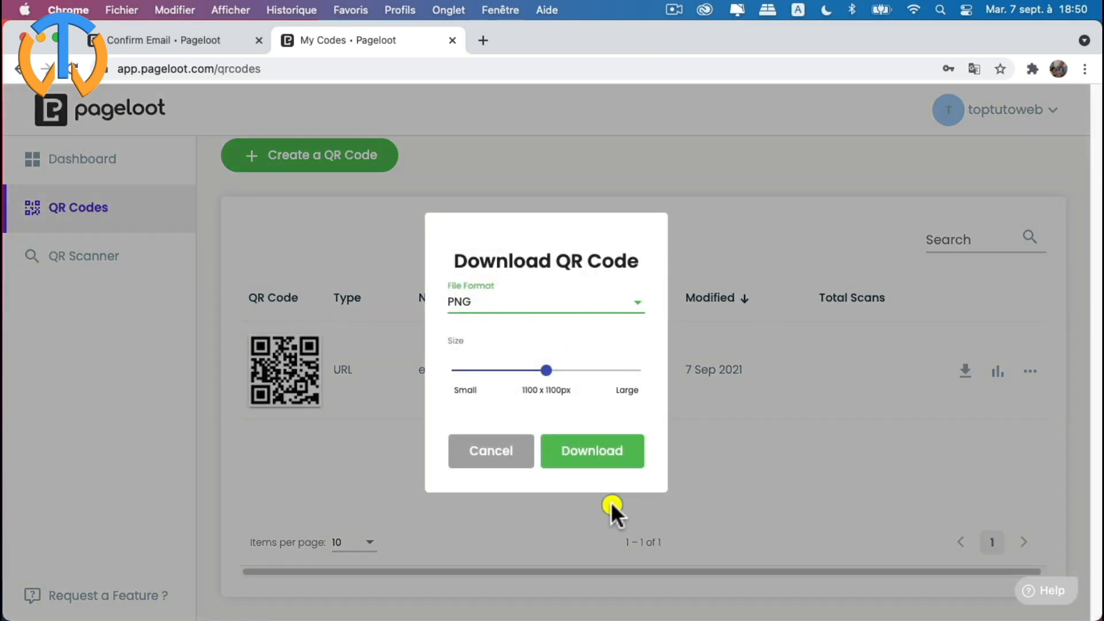
drag(549, 370, 437, 374)
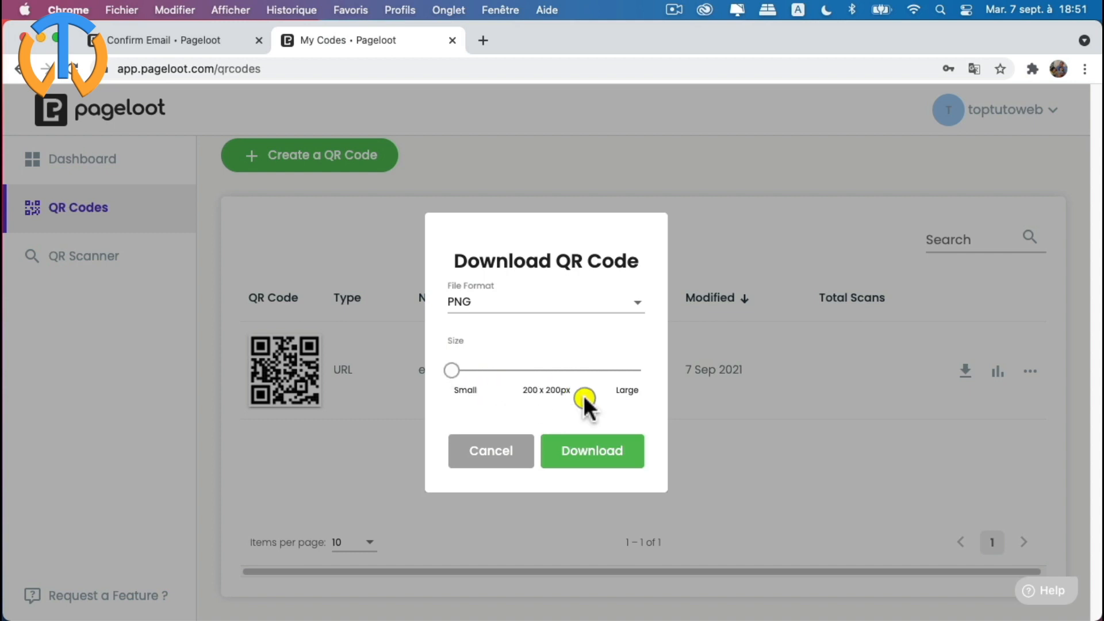
click(590, 452)
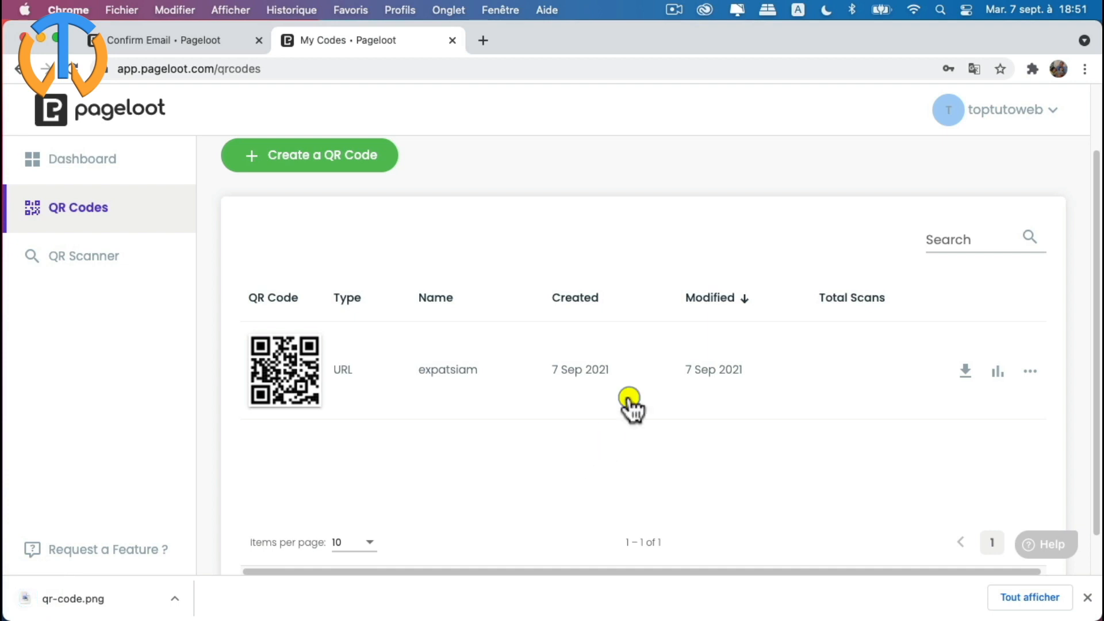
Step: Show the downloaded qr-code.png in Finder and open it with Aperçu
click(173, 597)
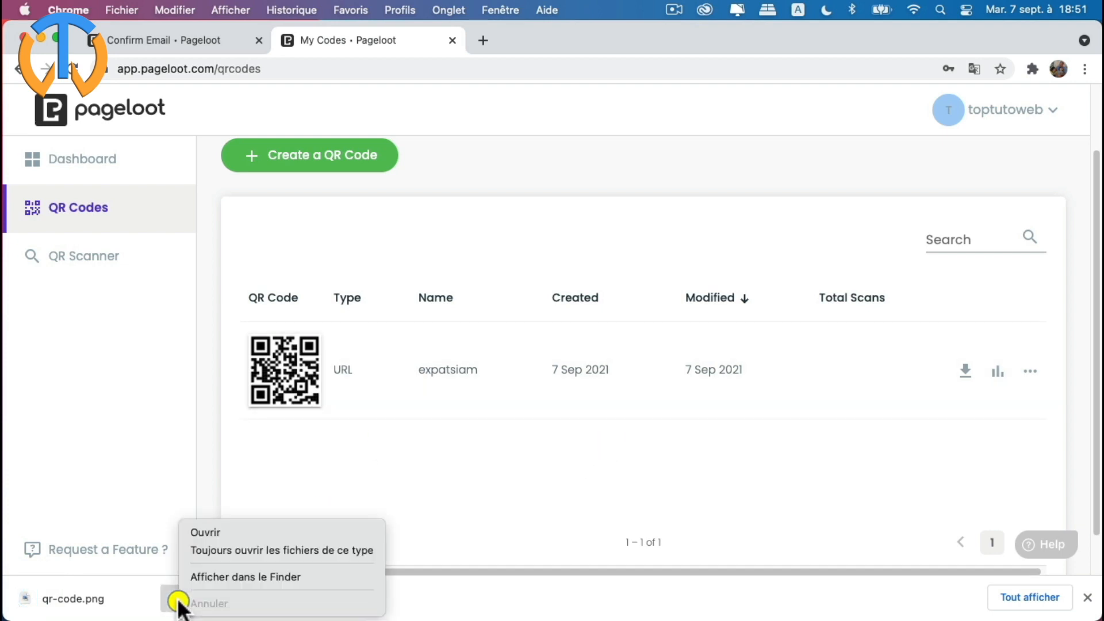
click(200, 574)
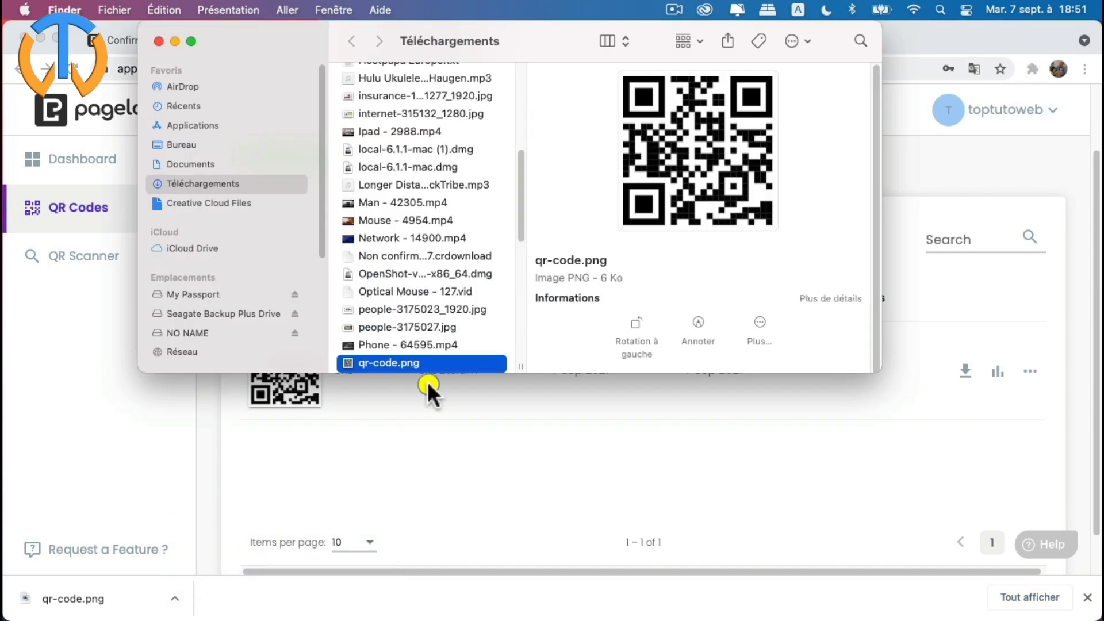
right_click(425, 363)
mouse_move(459, 285)
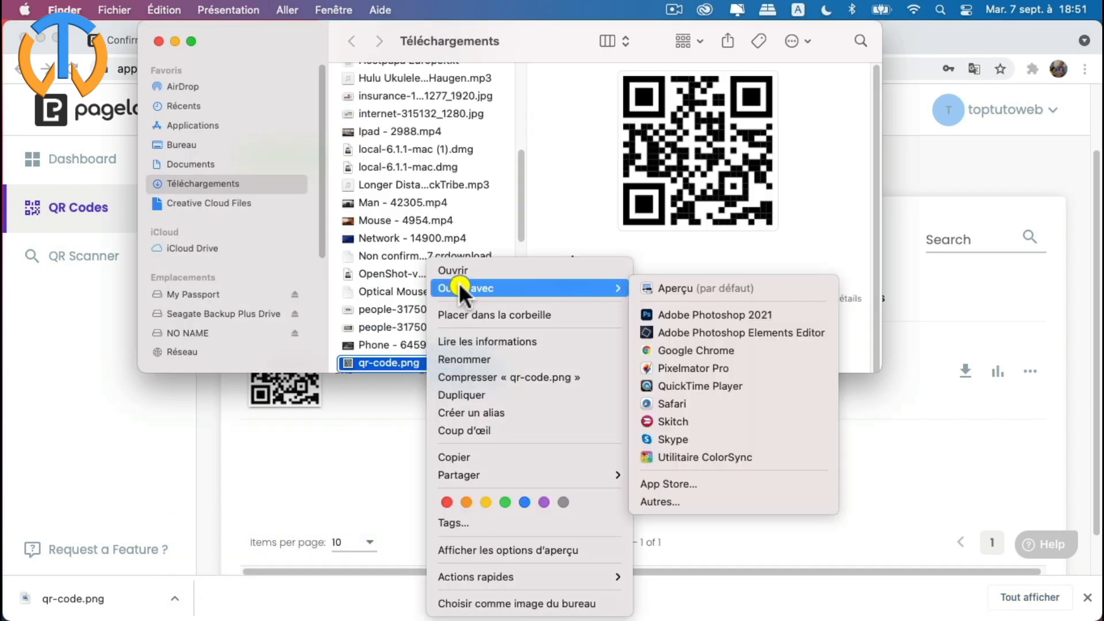
click(705, 288)
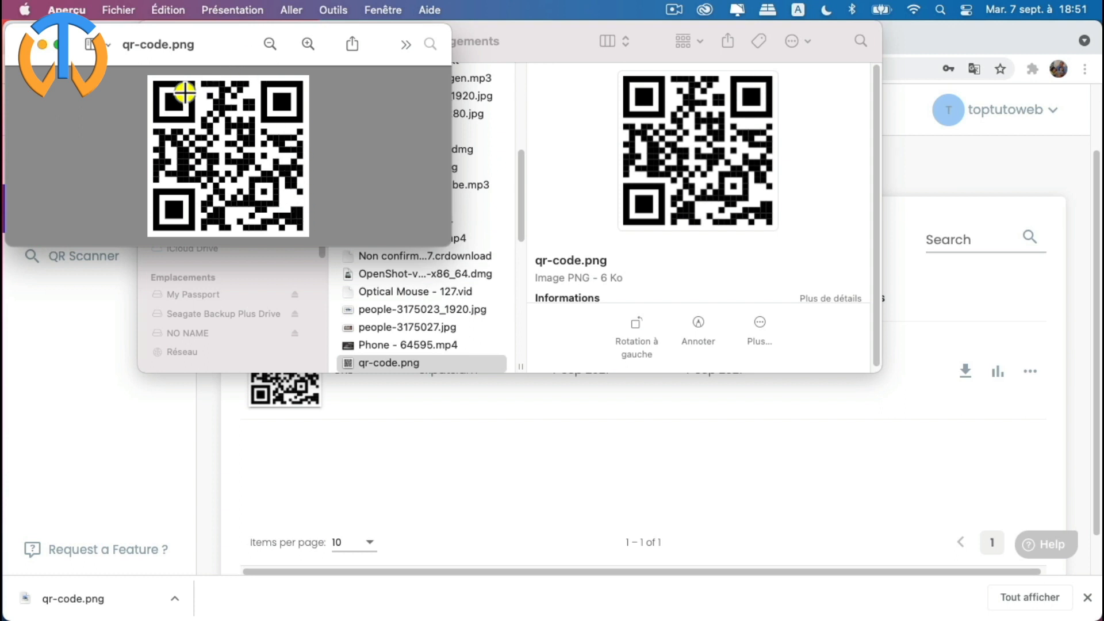
Step: Quit Aperçu, close the open Finder windows and return to the QR code list in Chrome
click(73, 10)
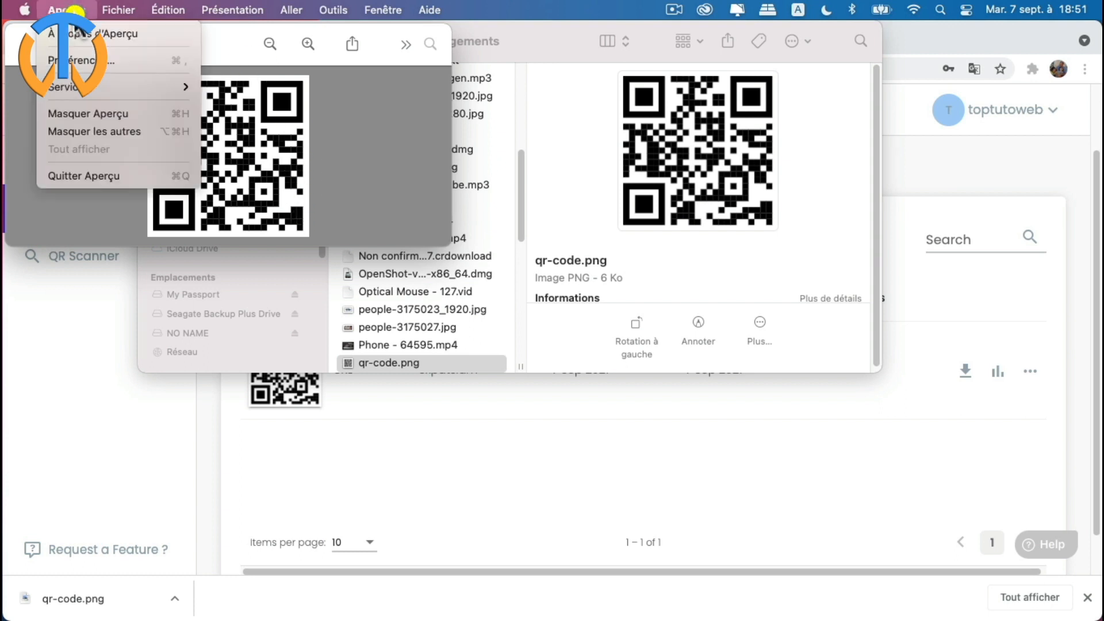
click(82, 170)
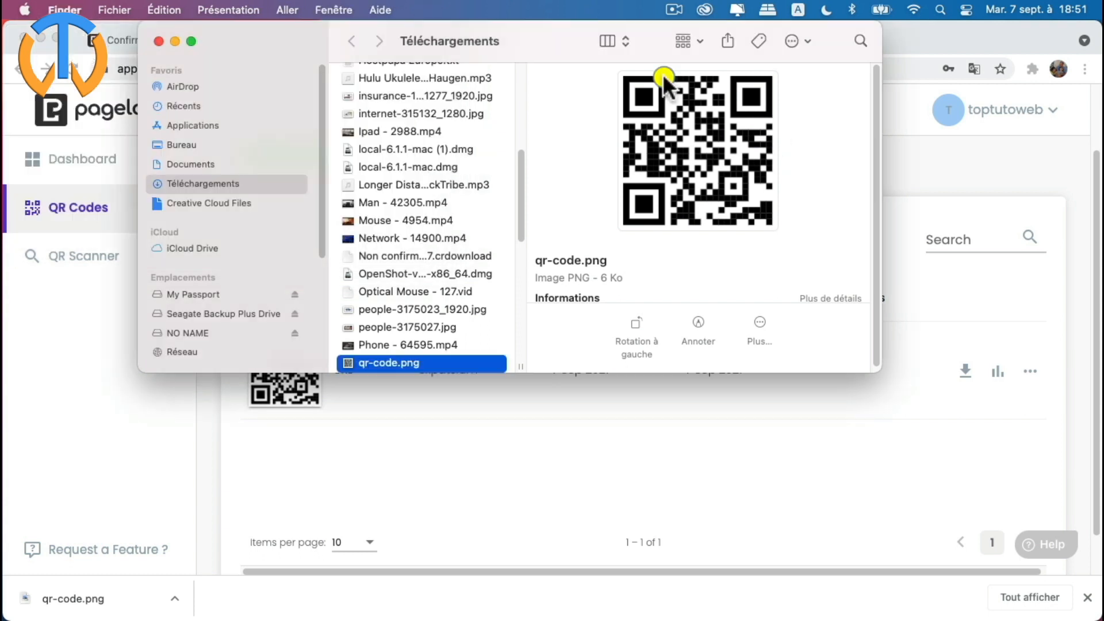
click(156, 39)
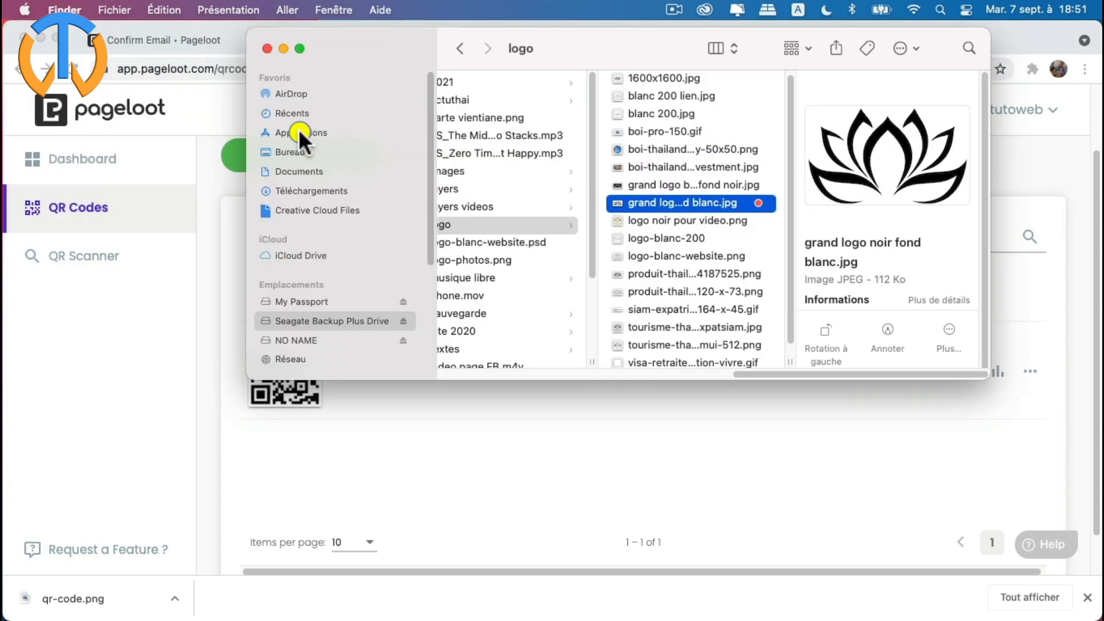
click(265, 45)
click(55, 49)
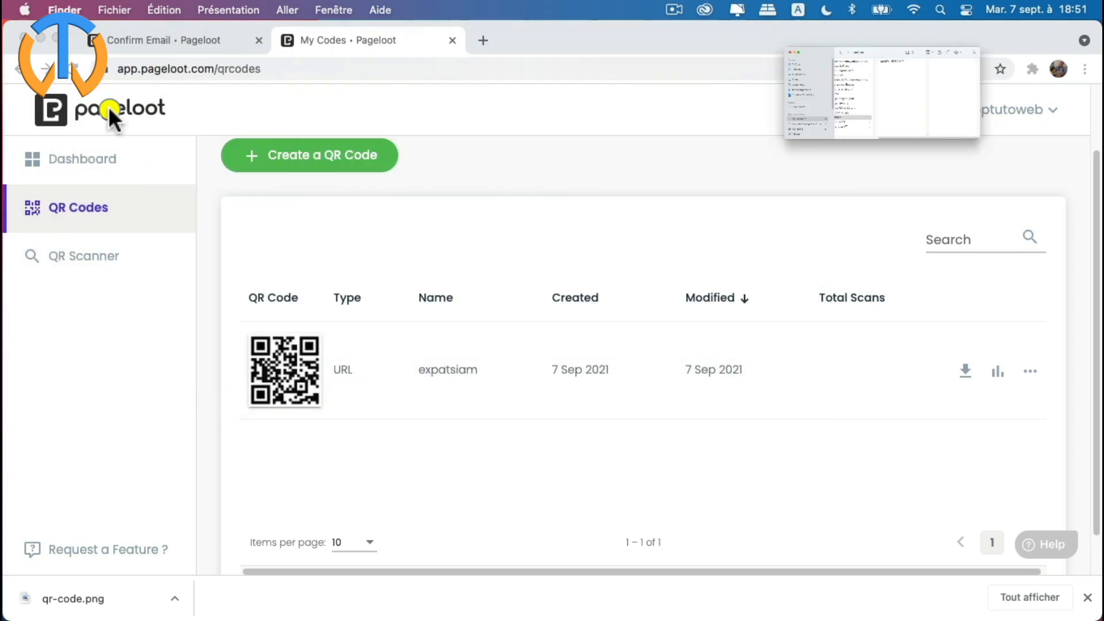
click(712, 474)
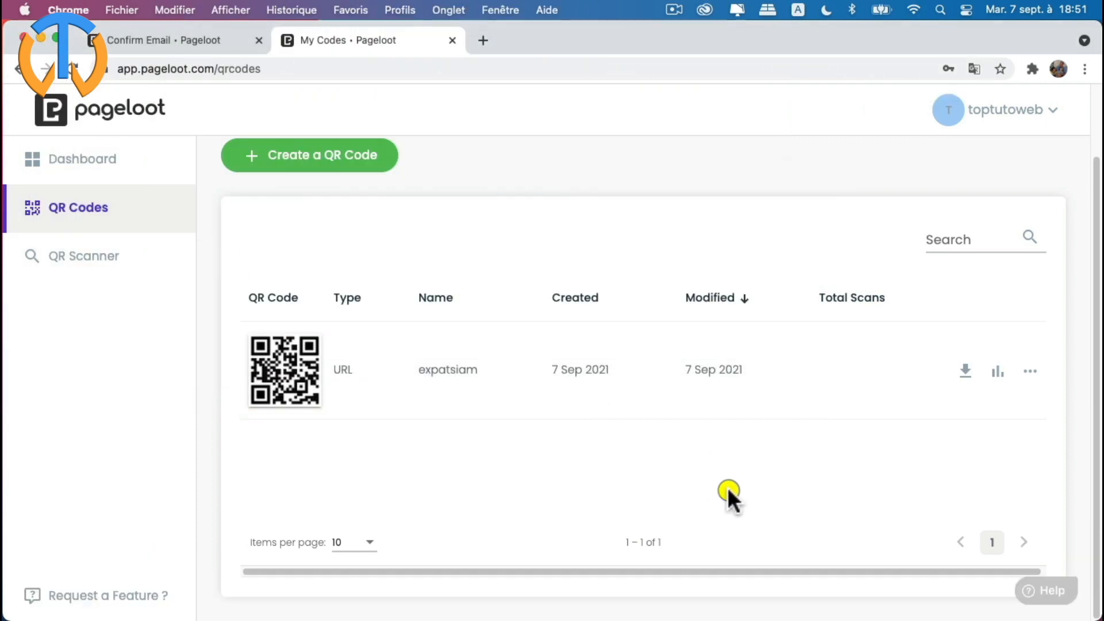